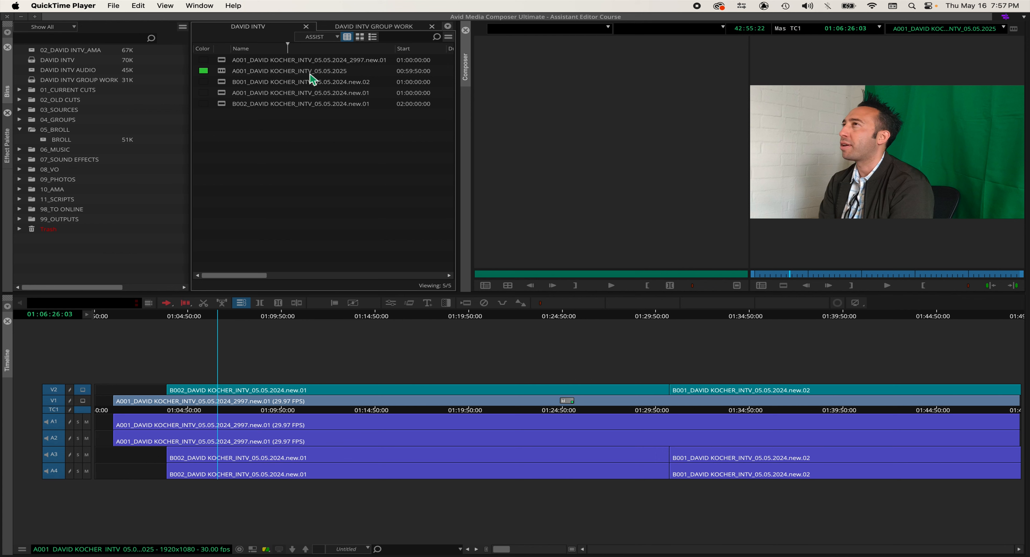
Rename the green-labelled sequence so its name ends in INTV_GROUP WORK_05.16.2024, and save the bin.
left_click(305, 72)
left_click(333, 71)
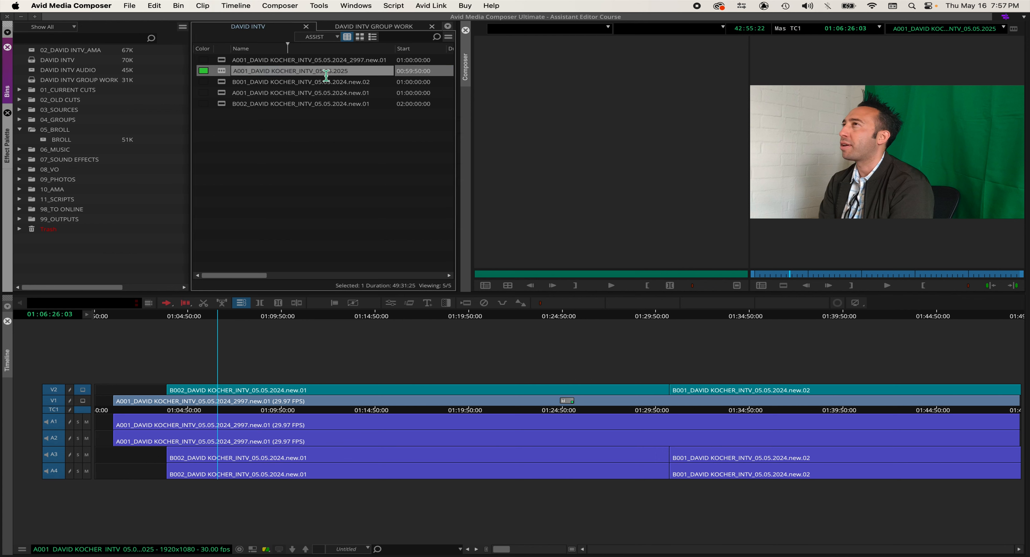
left_click(315, 71)
key("shift")
type("GROUP WORK_")
key("Right")
key("Right")
key("Caps_Lock")
key("Delete")
key("Caps_Lock")
key("Right")
key("Right")
key("Right")
key("Right")
key("Right")
key("BackSpace")
type("4")
left_click(312, 155)
key("Caps_Lock")
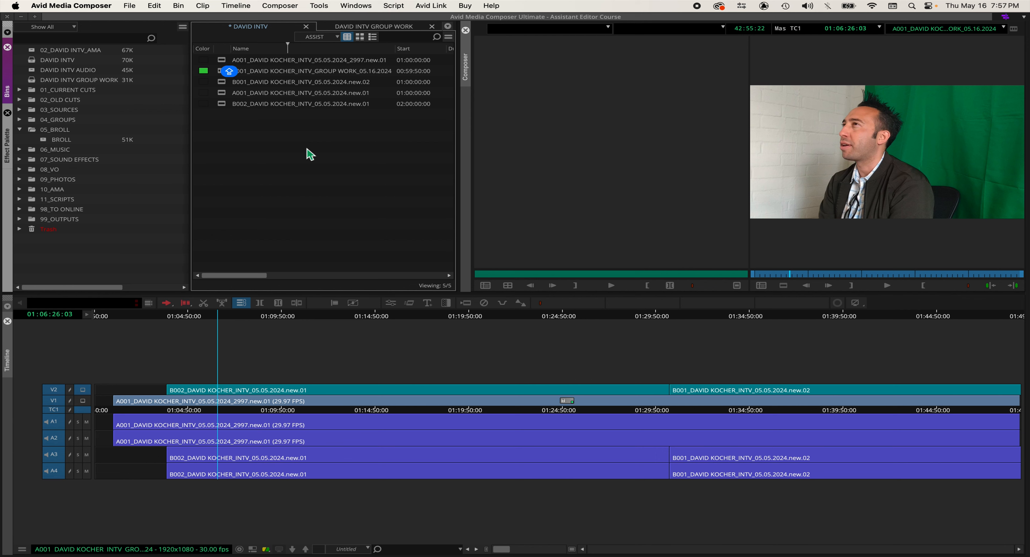
key("super+s")
Move the renamed group work sequence from the interview bin into the group work bin and save.
left_click(220, 74)
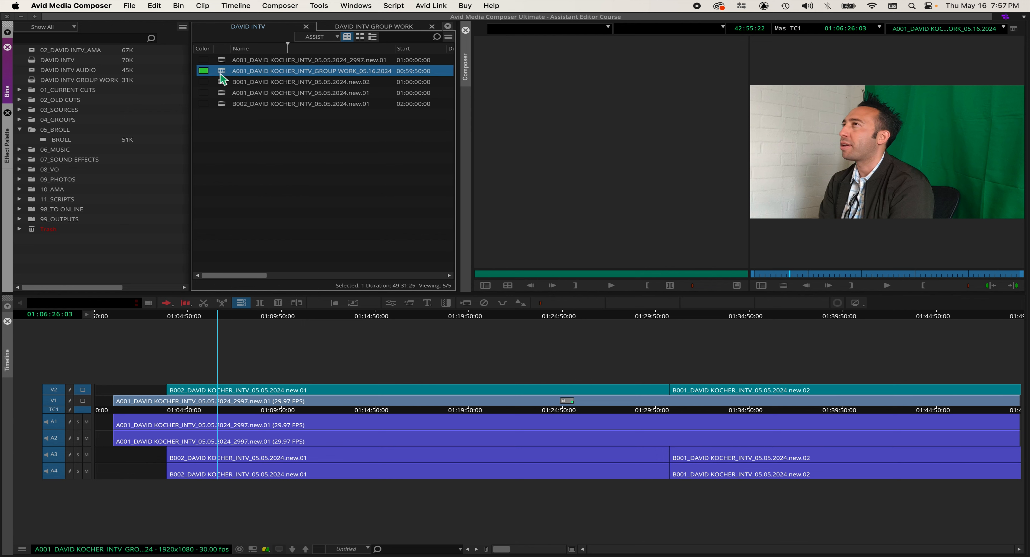
left_click_drag(282, 66, 390, 28)
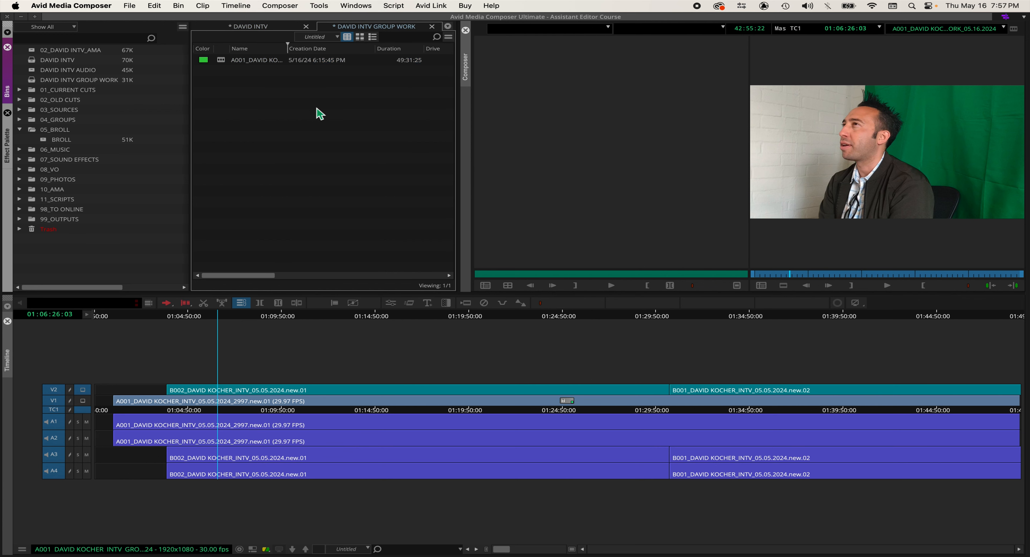
key("super+s")
Return to the interview bin with the source clips and close it, leaving only the group work bin open.
left_click(268, 27)
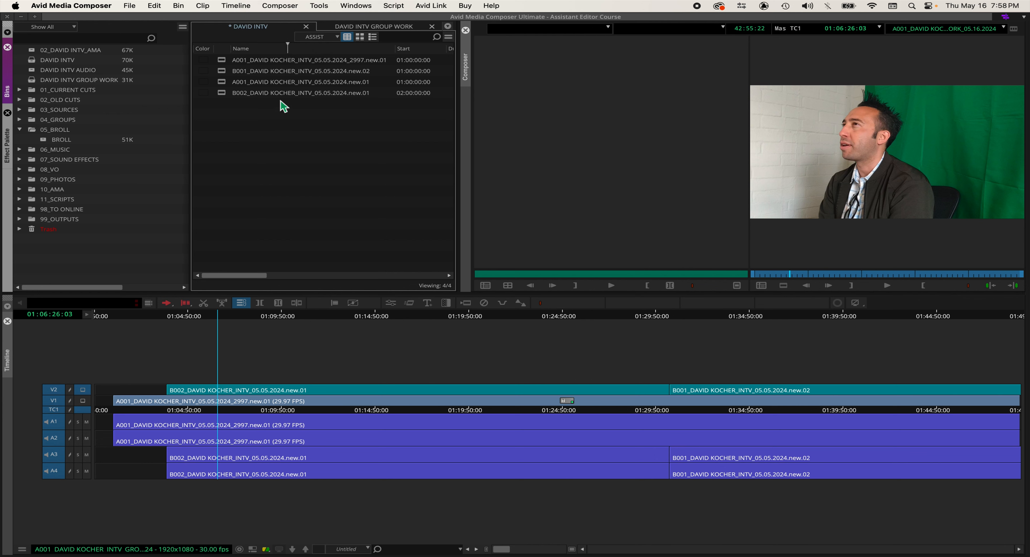
left_click(225, 61)
left_click(225, 84)
left_click(226, 61)
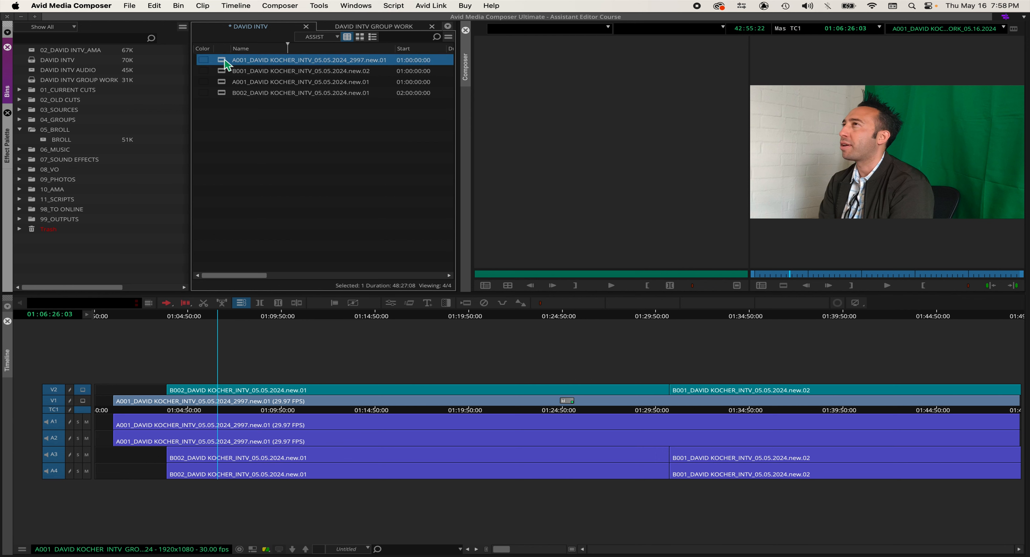
left_click(289, 135)
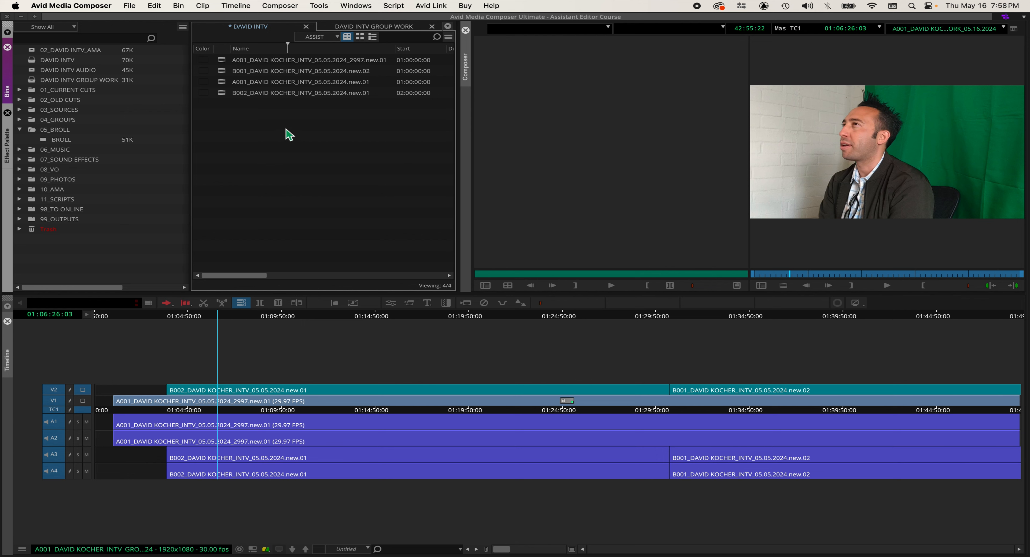
left_click(306, 27)
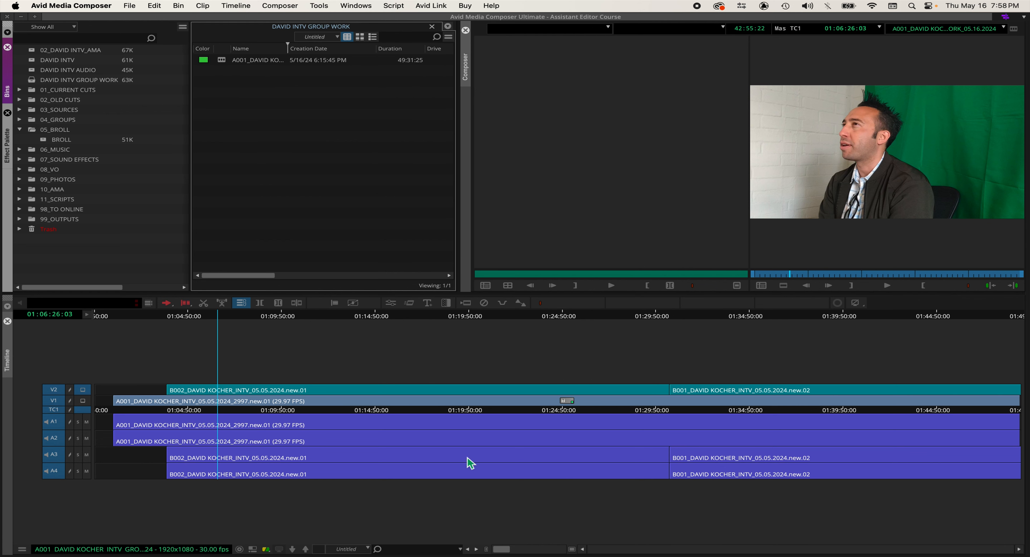
Create a group from the sequence in the record monitor, keeping the default group name.
left_click(922, 307)
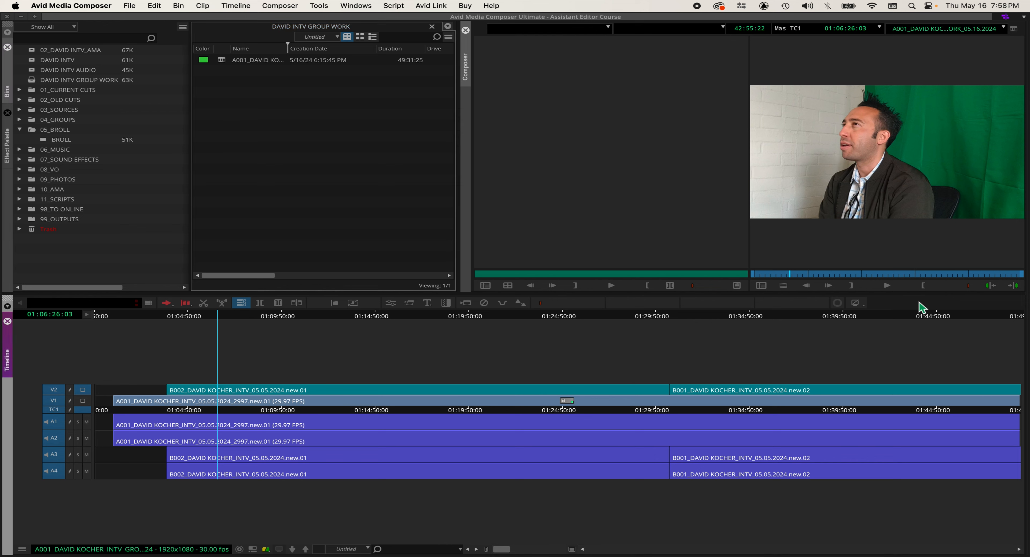
right_click(826, 159)
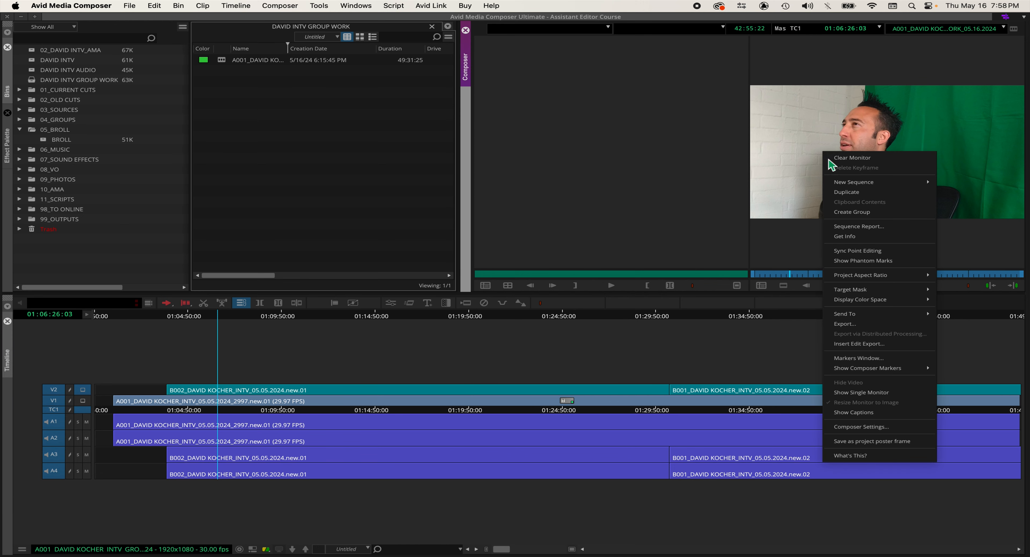
left_click(894, 213)
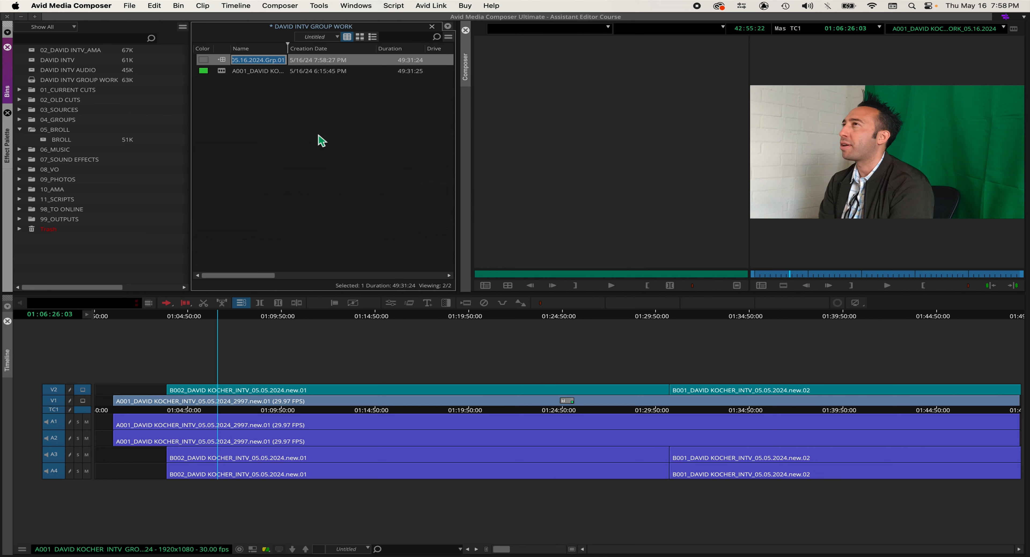
left_click(280, 108)
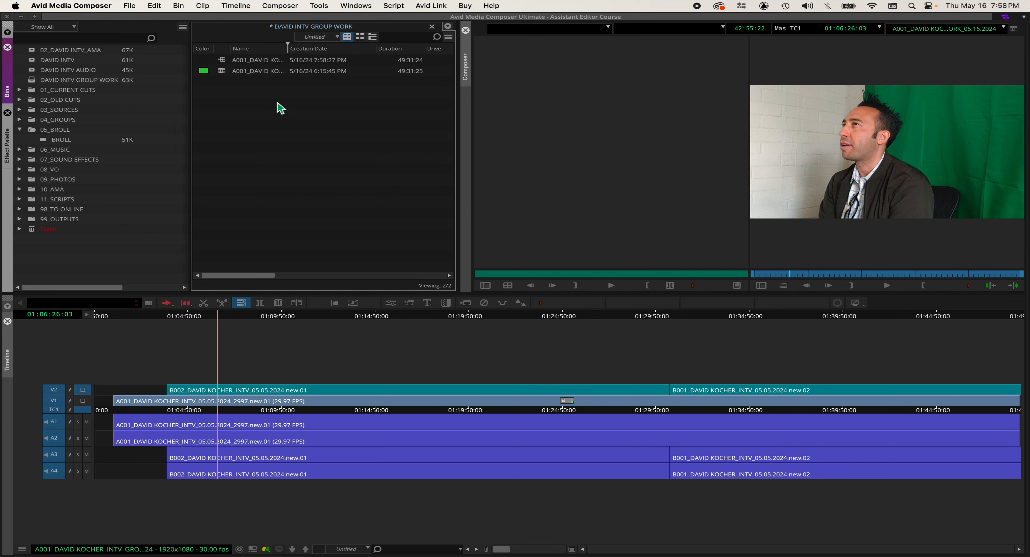
Load the new group as source and examine its opening in the source timeline and the multicamera split view.
double_click(224, 60)
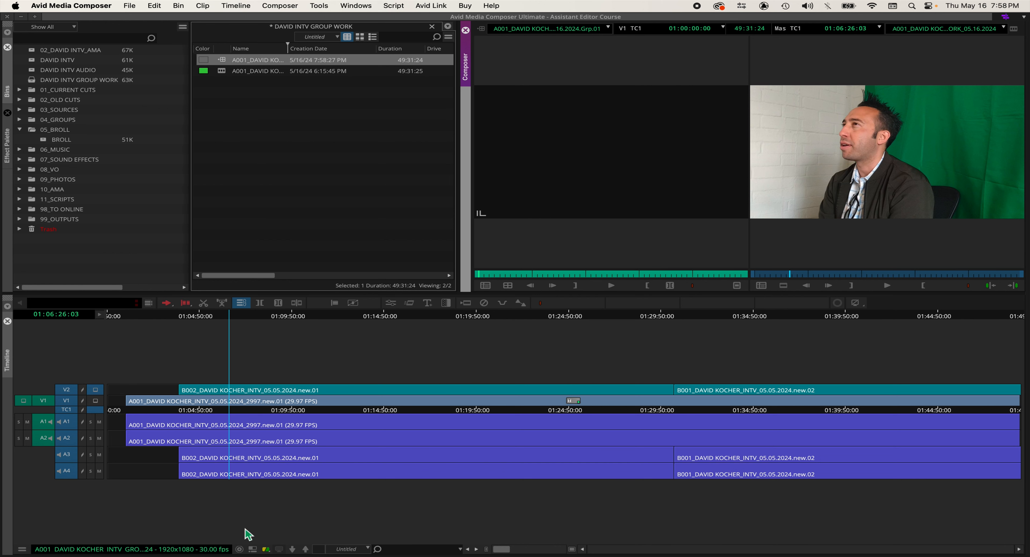
left_click(252, 548)
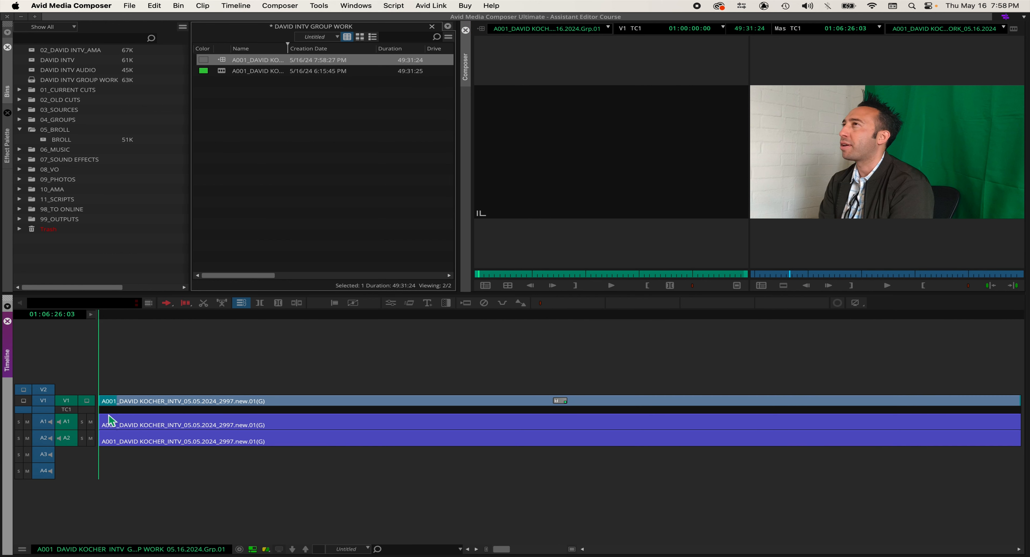
mouse_move(109, 415)
left_mouse_down()
mouse_move(101, 417)
mouse_move(120, 420)
mouse_move(111, 419)
left_mouse_up()
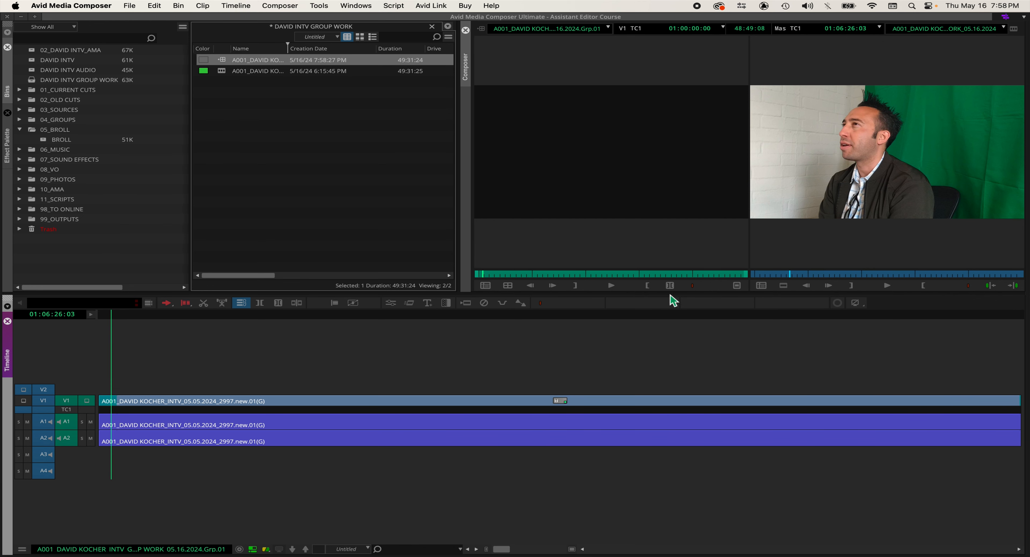
left_click(507, 286)
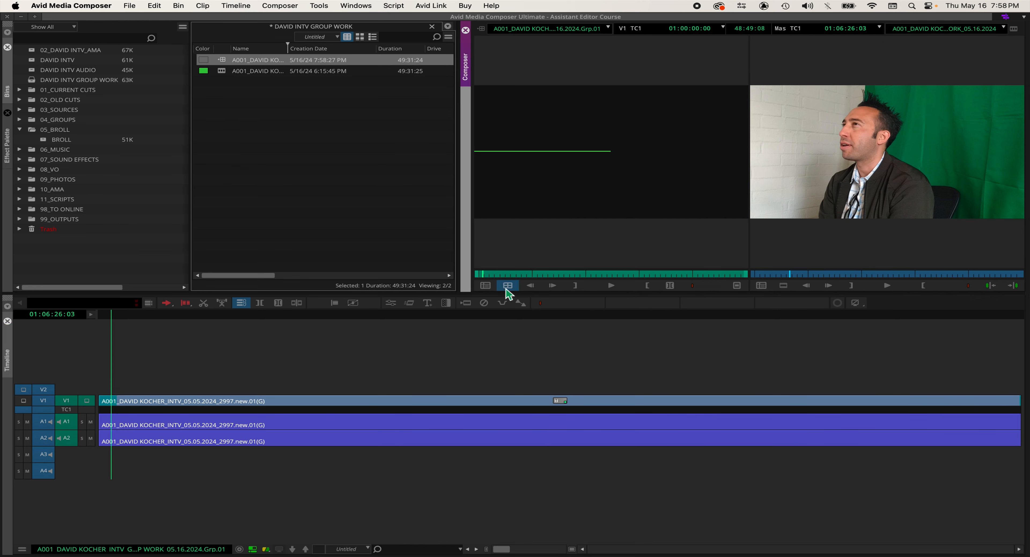
left_click_drag(111, 416, 100, 419)
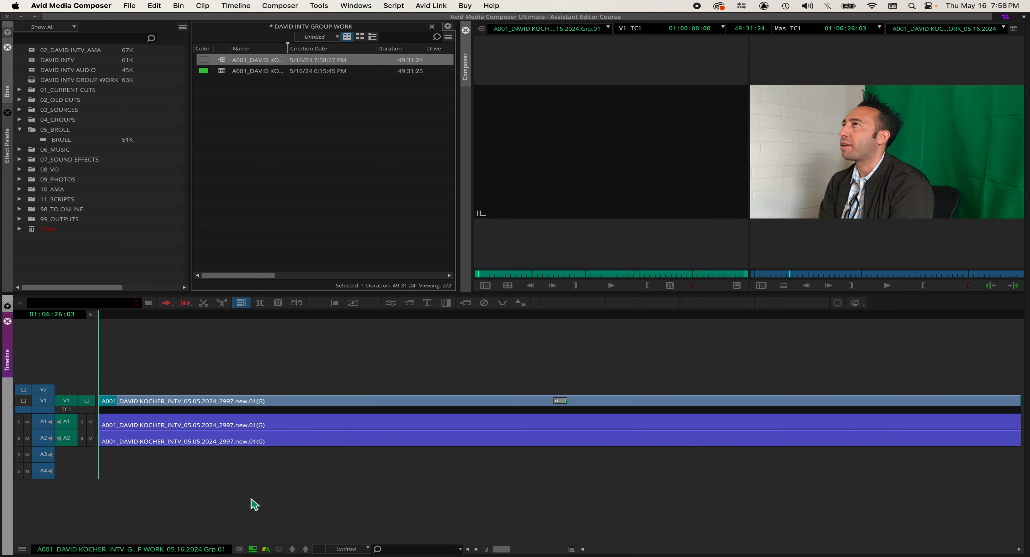
left_click(253, 550)
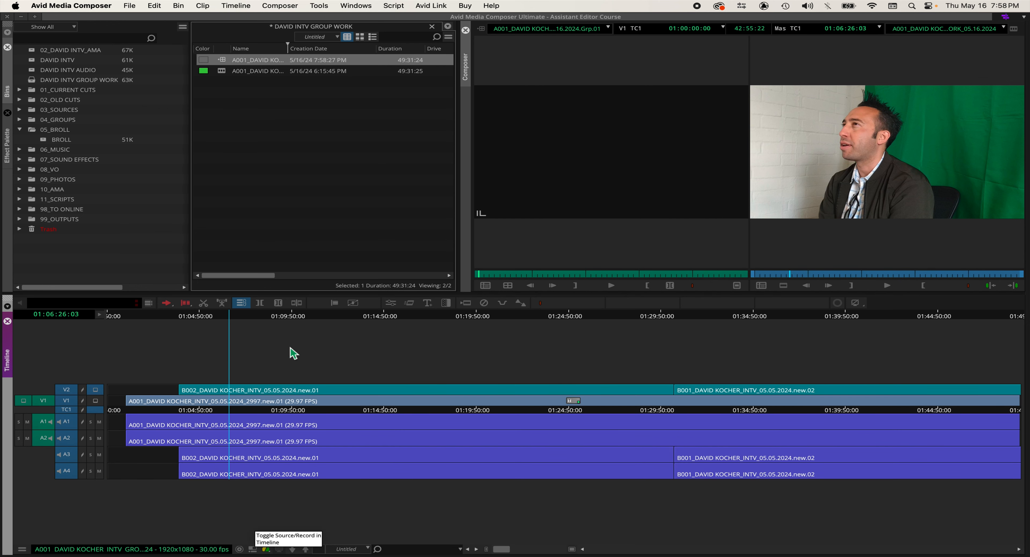
Delete the newly created multigroup from the group work bin.
left_click(268, 123)
left_click(222, 60)
key("Delete")
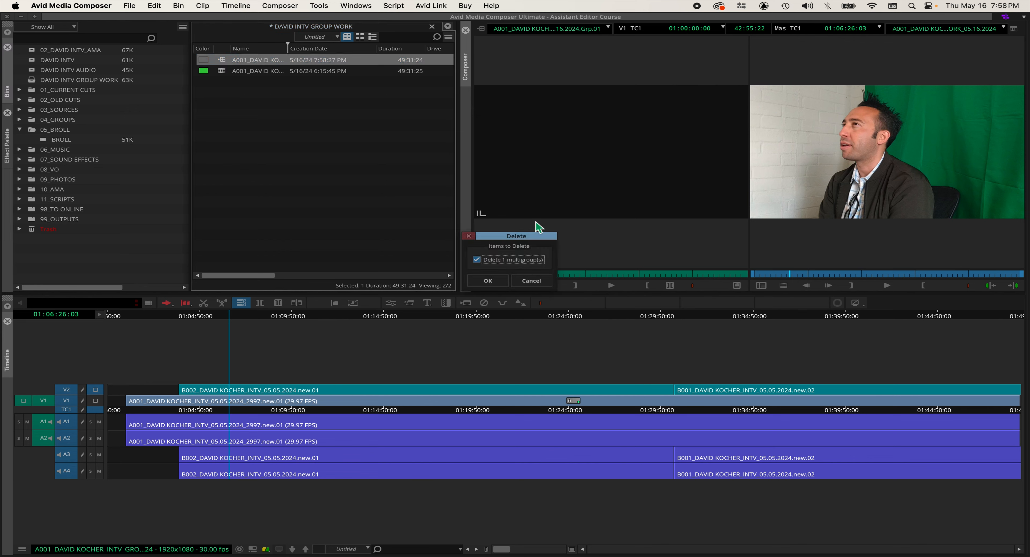
left_click(488, 286)
Mark the empty gap before the first A001 clip in the sequence and extract it from all tracks.
left_click(119, 419)
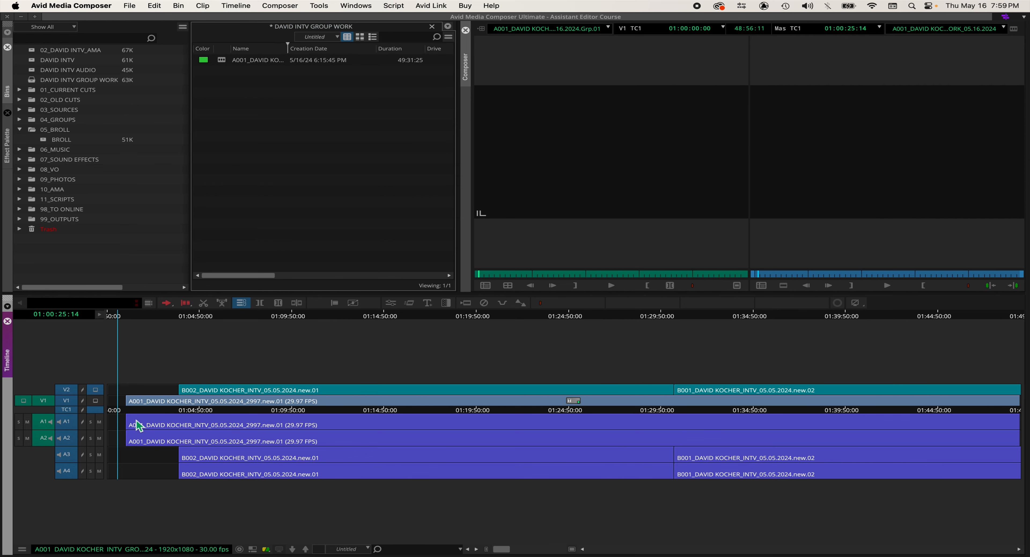
left_click_drag(119, 421, 119, 422)
key("t")
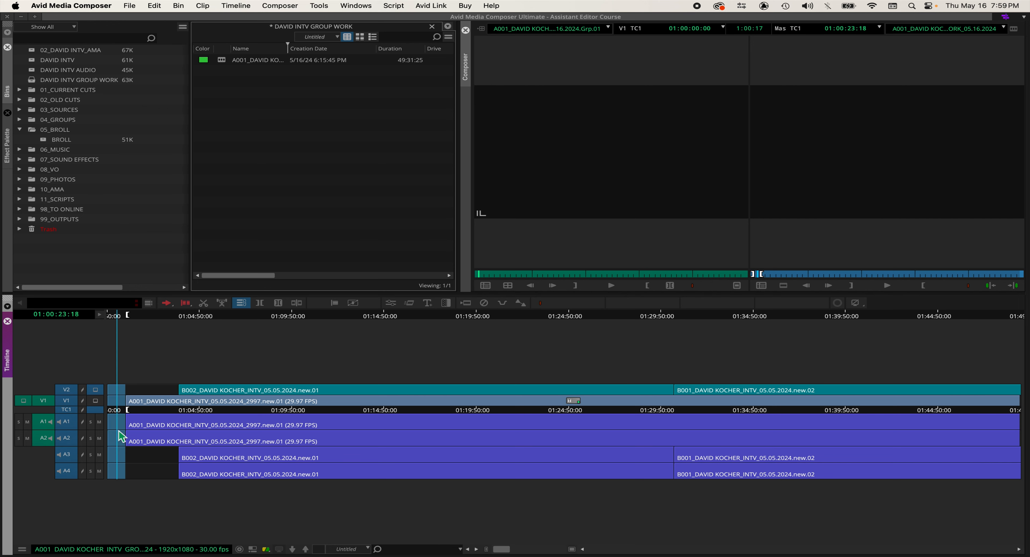
key("x")
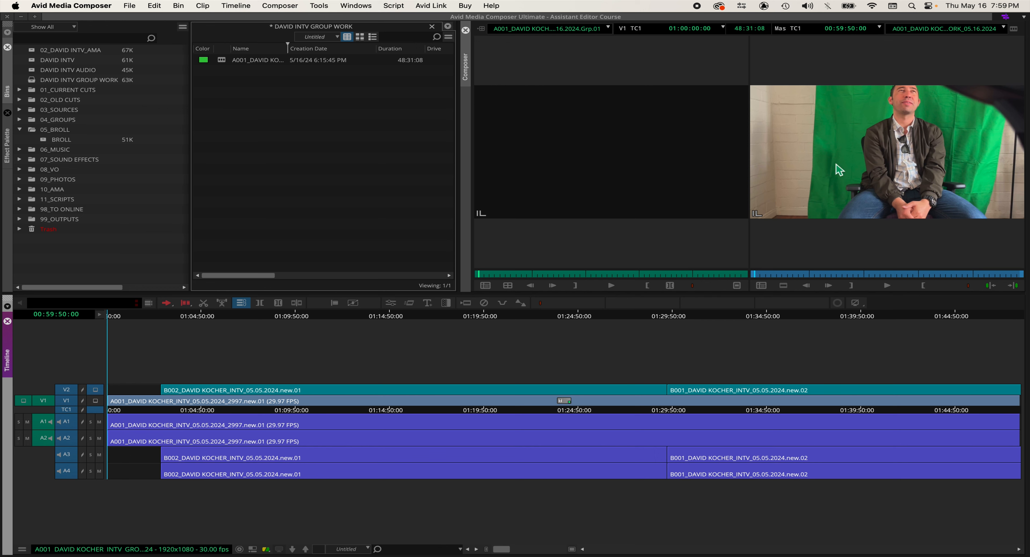
Create a new group from the trimmed sequence and widen the bin's name column to fit the full names.
left_click(814, 142)
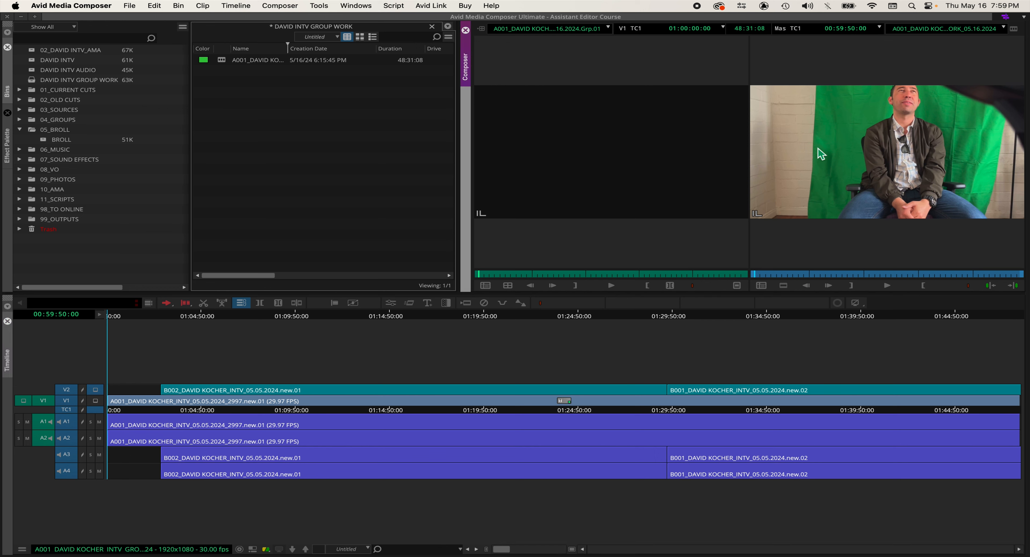
right_click(818, 146)
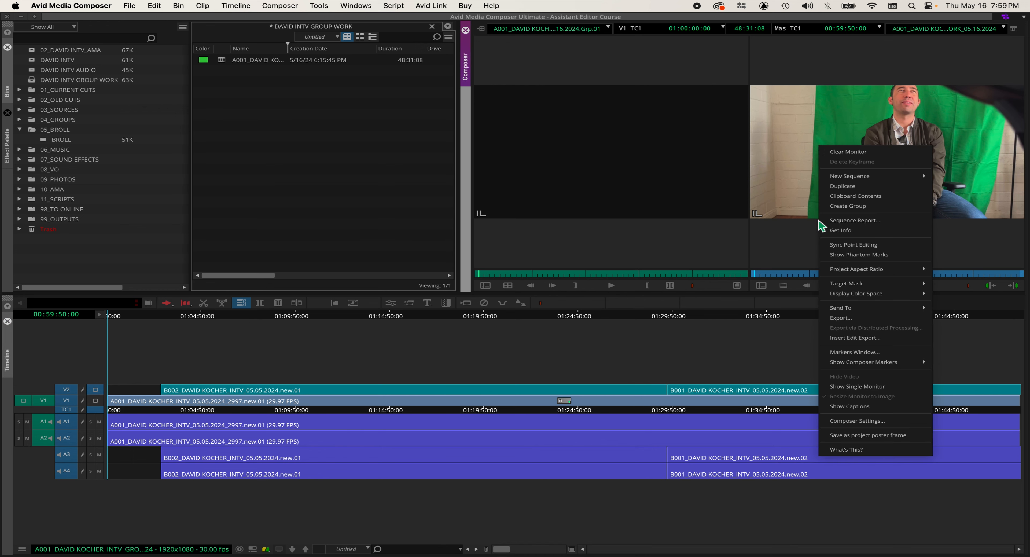
left_click(886, 206)
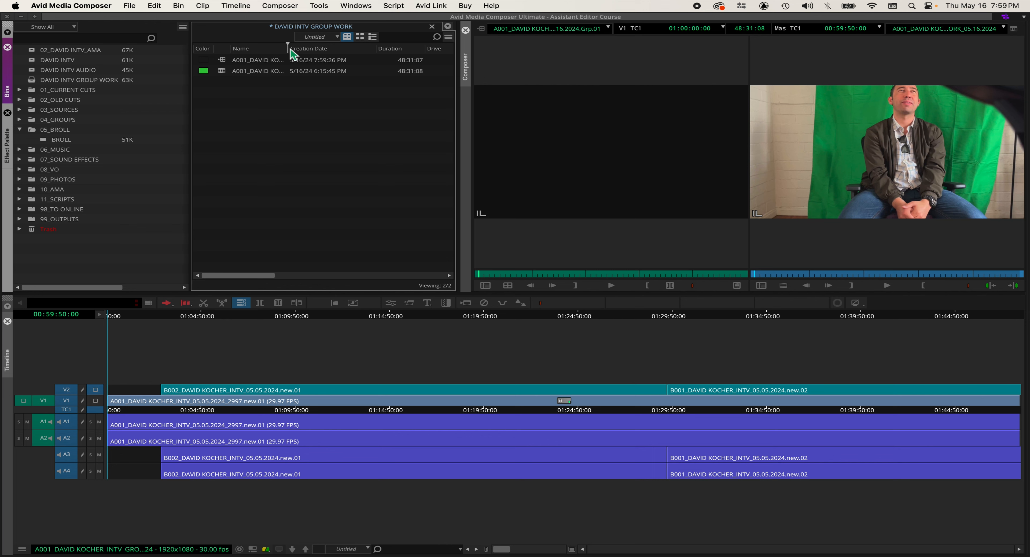
left_click_drag(288, 49, 421, 50)
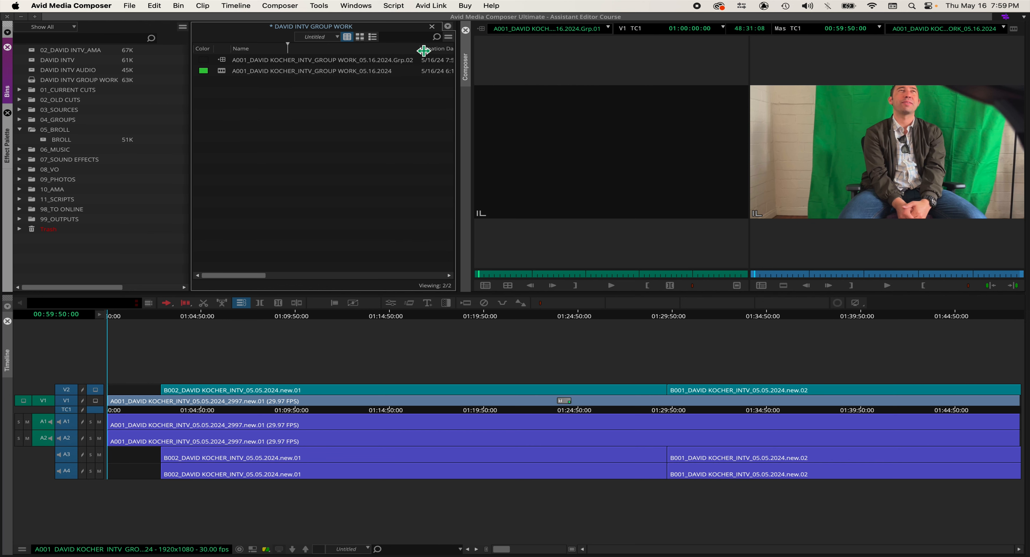
Shorten the new group's name to the interviewee's full name followed by _INTV, and save the group work bin.
left_click(302, 63)
left_click(299, 62)
left_click(268, 64)
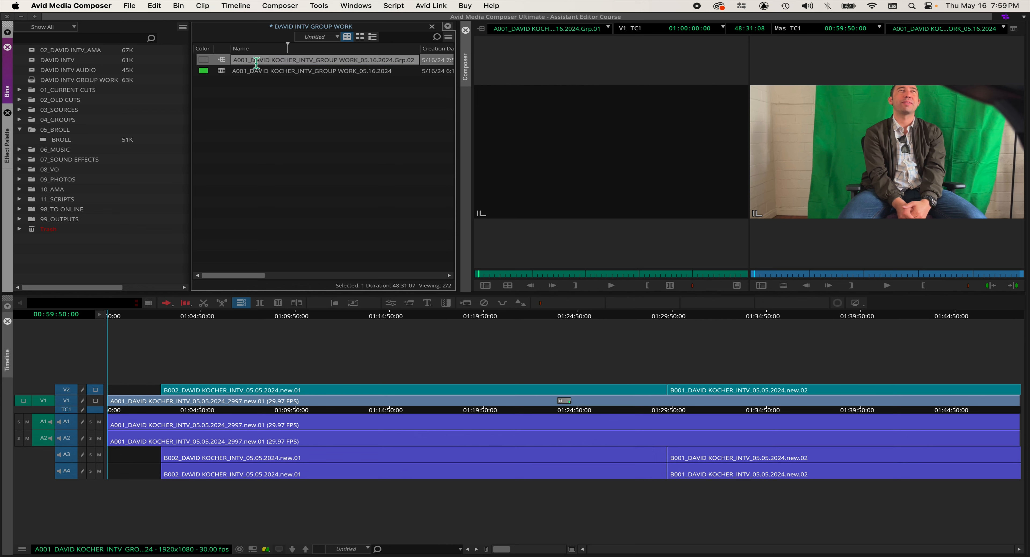
left_click(255, 64)
key("BackSpace")
key("BackSpace")
key("BackSpace")
key("BackSpace")
key("BackSpace")
left_click_drag(302, 63, 405, 65)
key("BackSpace")
key("BackSpace")
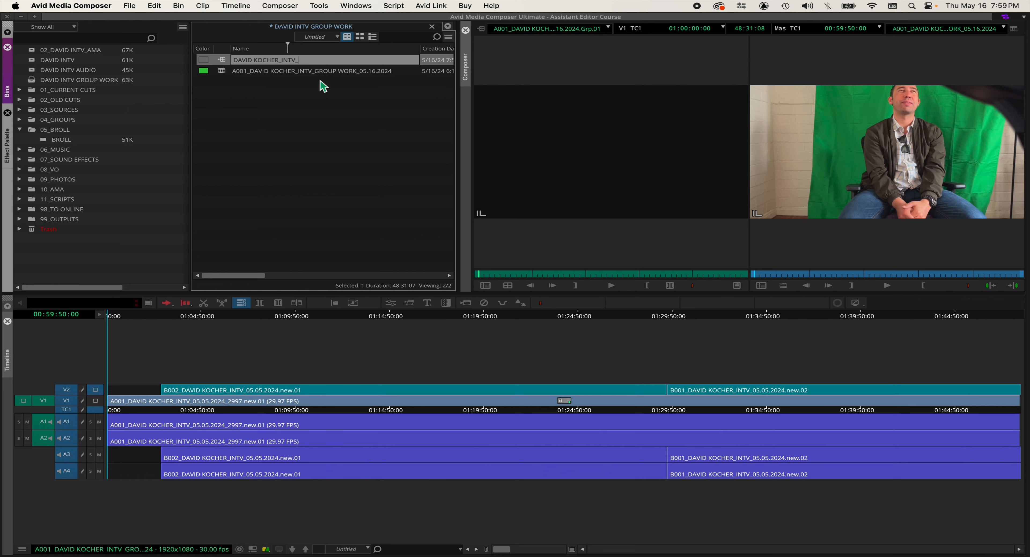
left_click(264, 116)
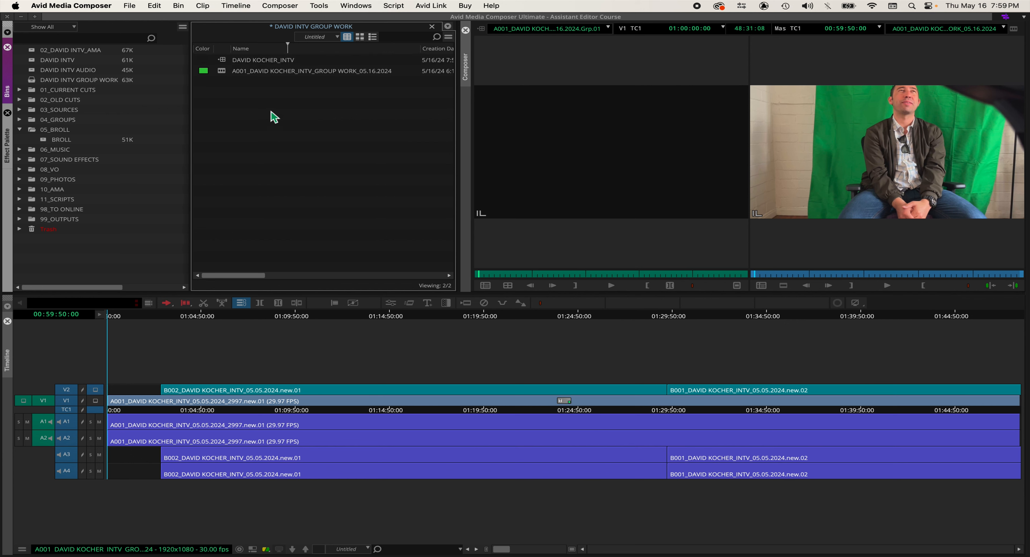
key("super+s")
Load the renamed group as source in the multicamera split view and check the camera angles at several points.
double_click(226, 64)
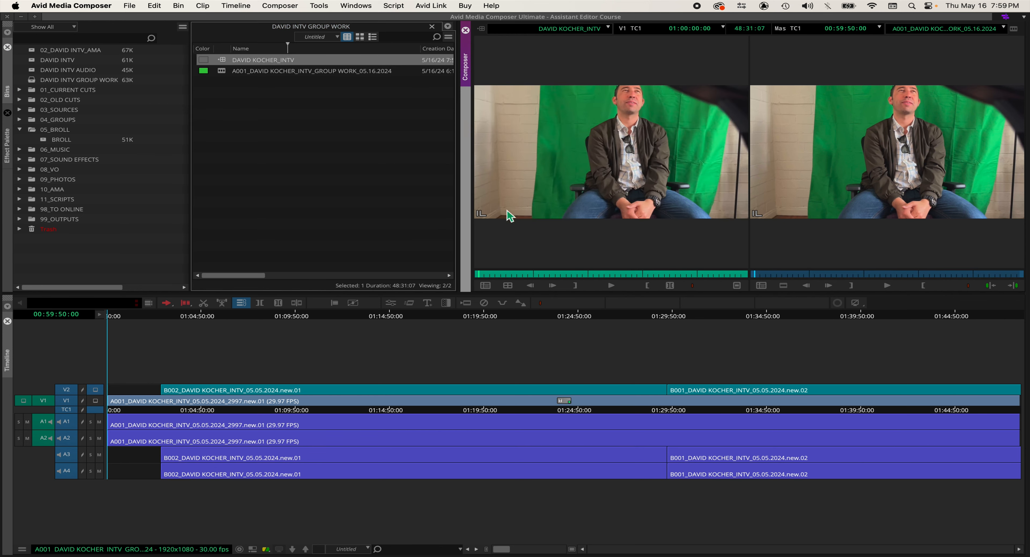
left_click(508, 286)
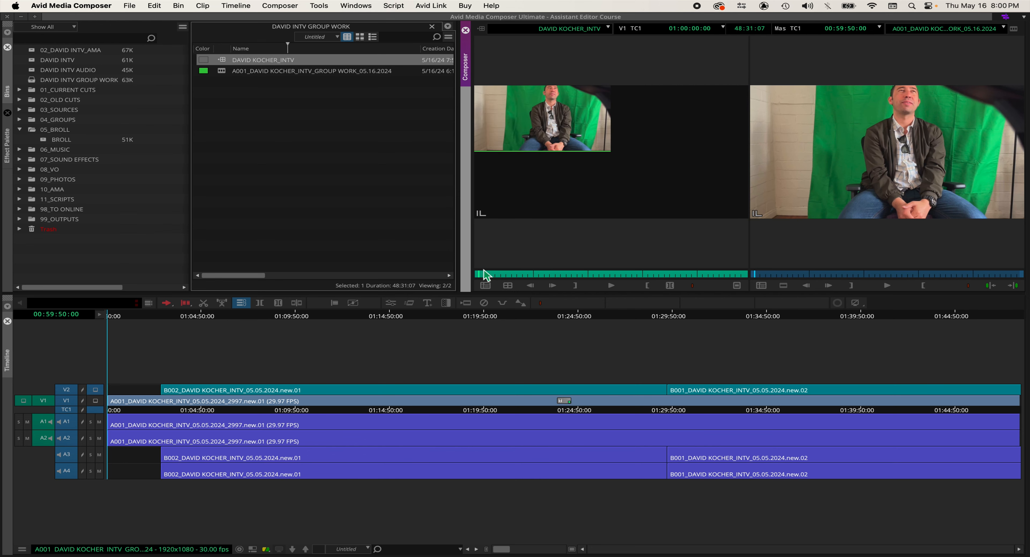
left_click(487, 275)
left_click(515, 275)
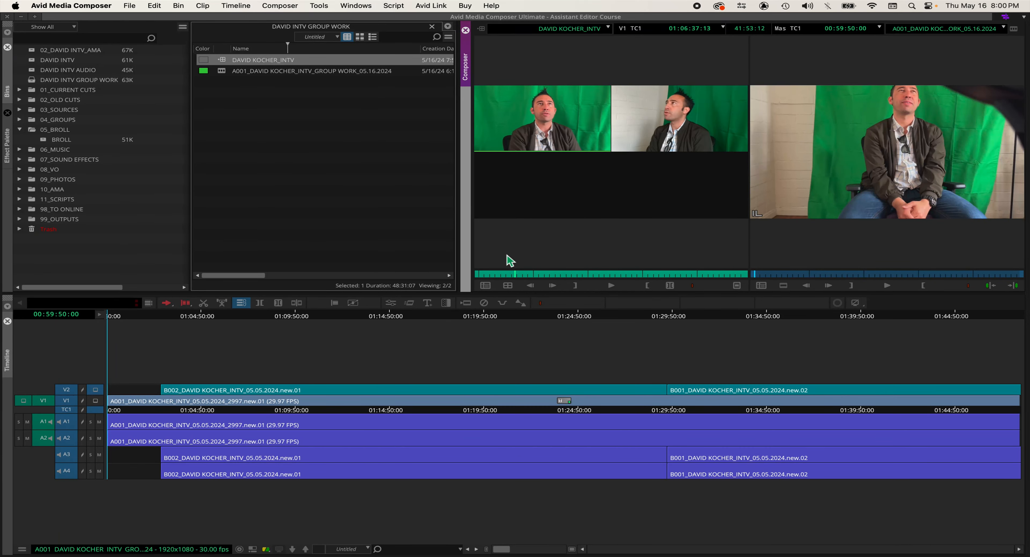
left_click(536, 274)
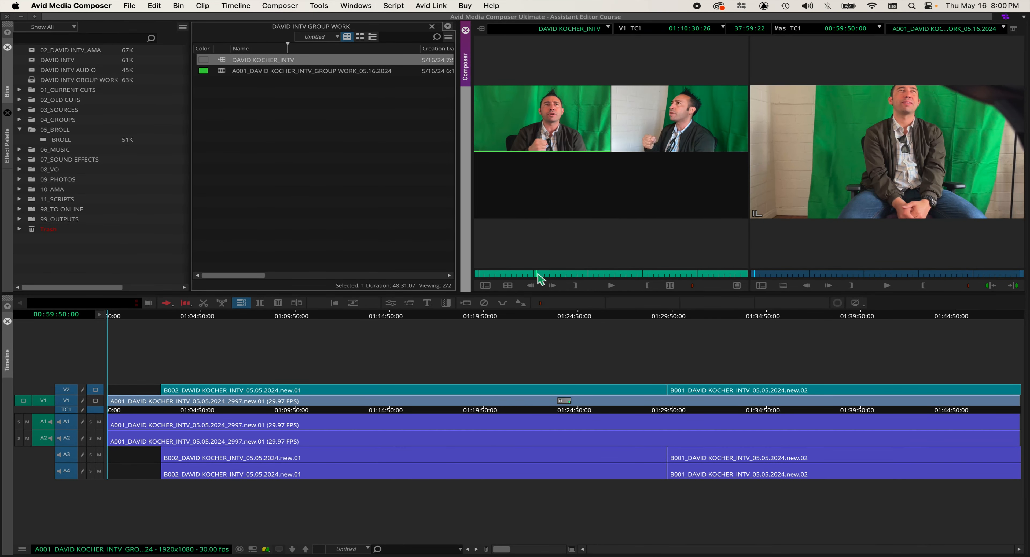
left_click(563, 274)
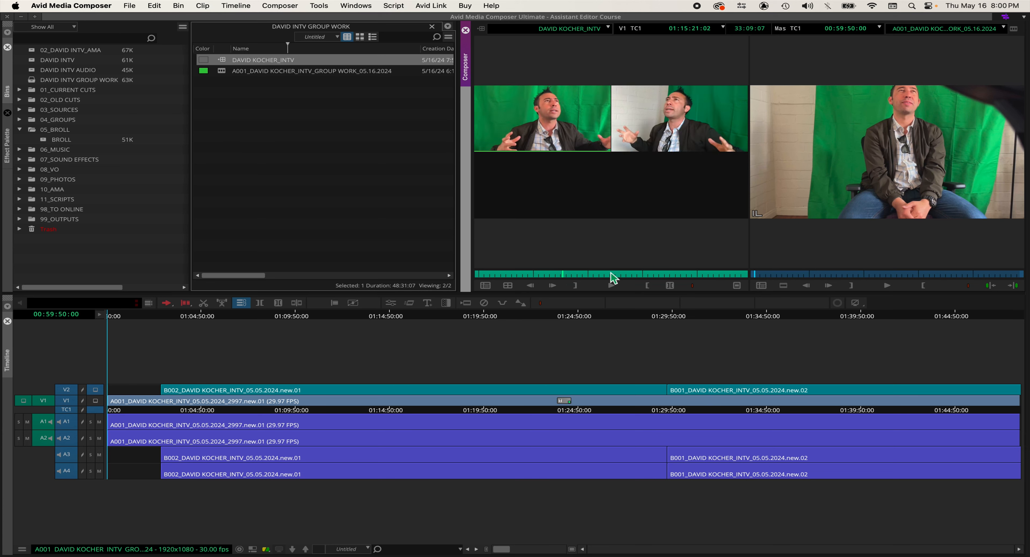
left_click(609, 274)
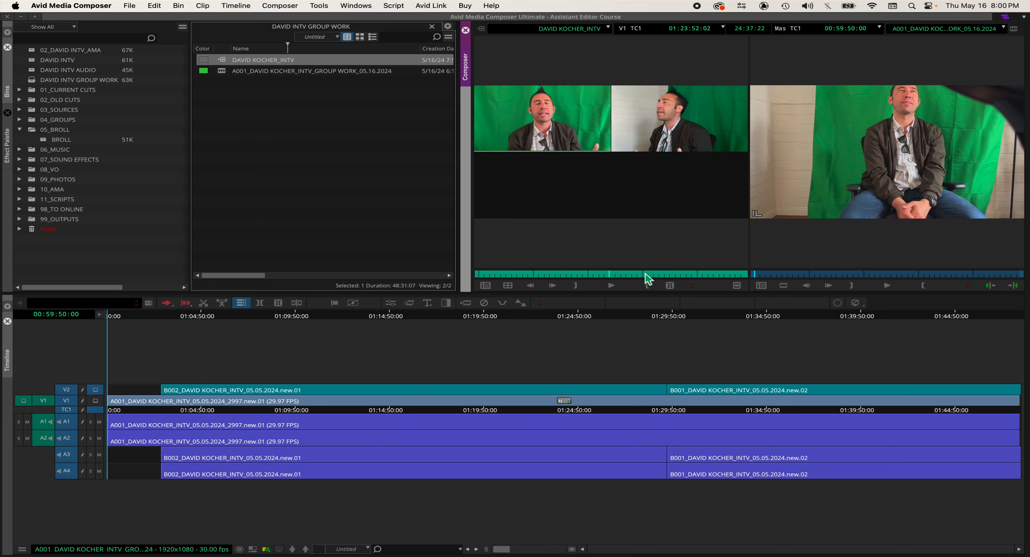
Play and scrub the interview group around its middle and near its end to check the camera sync, returning to the start.
left_click(644, 274)
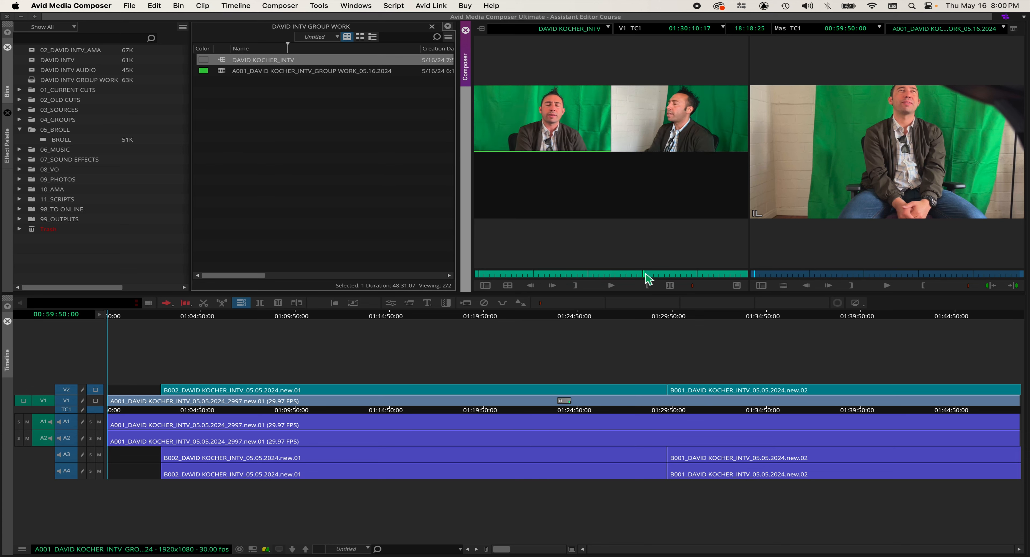
left_click(612, 285)
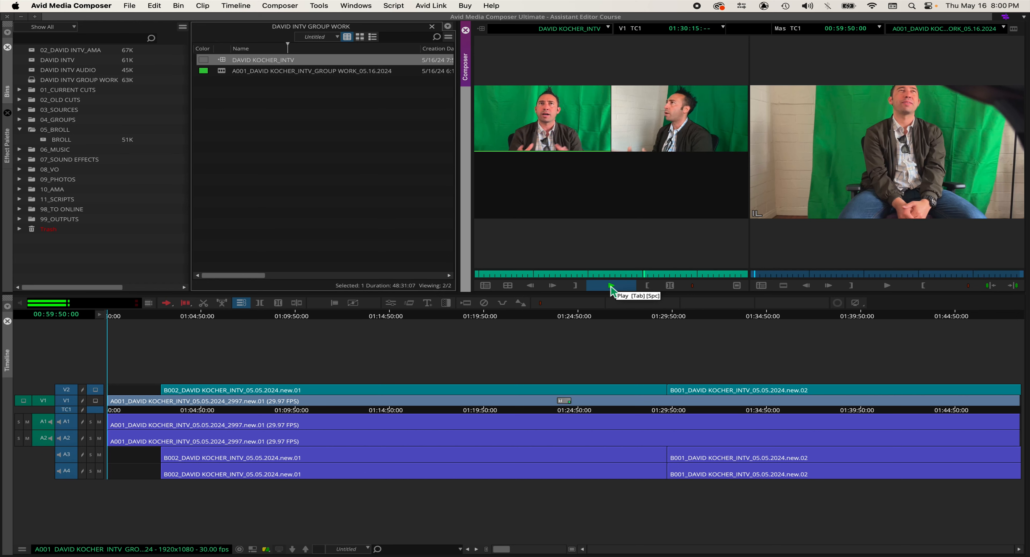
left_click(611, 286)
left_click_drag(676, 278, 697, 277)
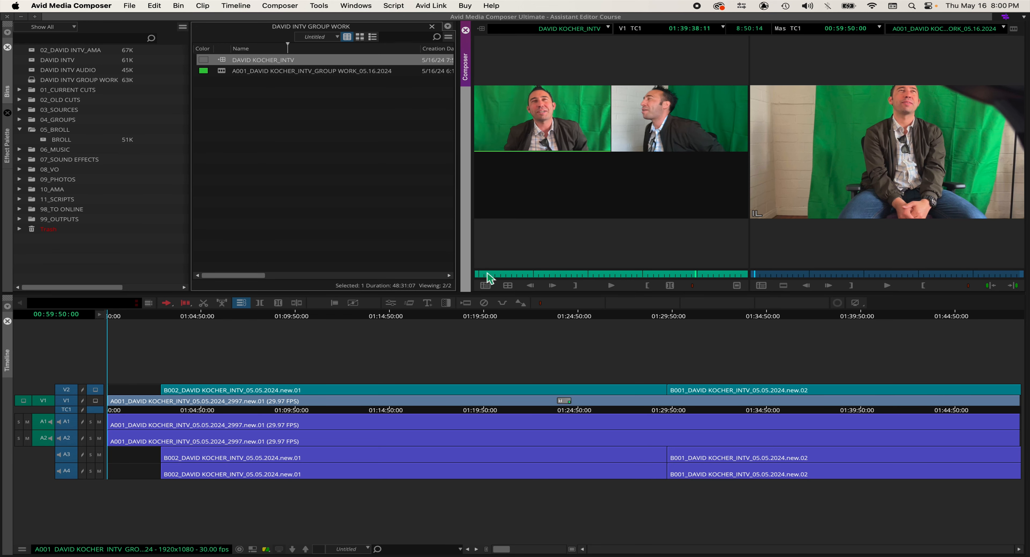
left_click(476, 274)
Clear the interview group from the source monitor and deselect it in the group work bin.
right_click(542, 179)
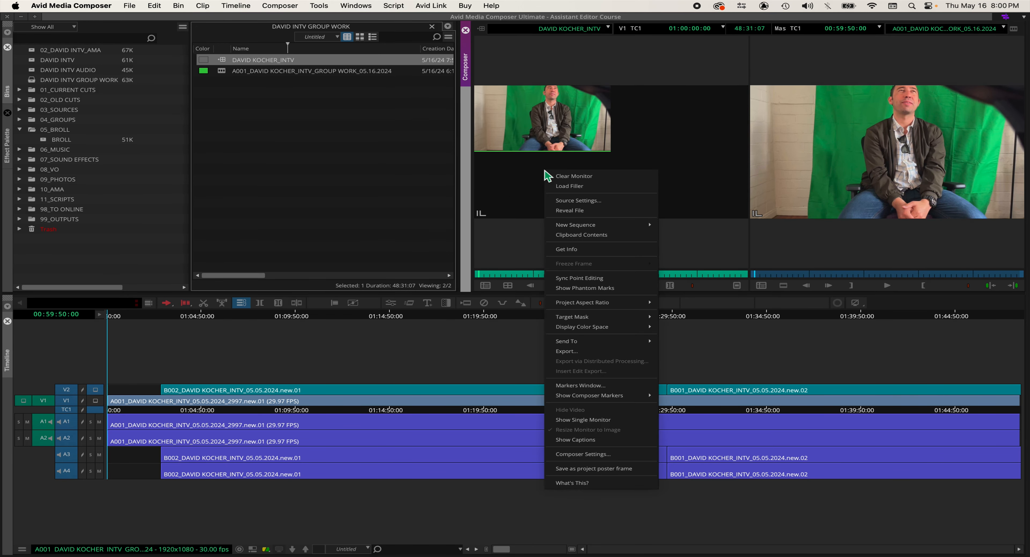
left_click(603, 182)
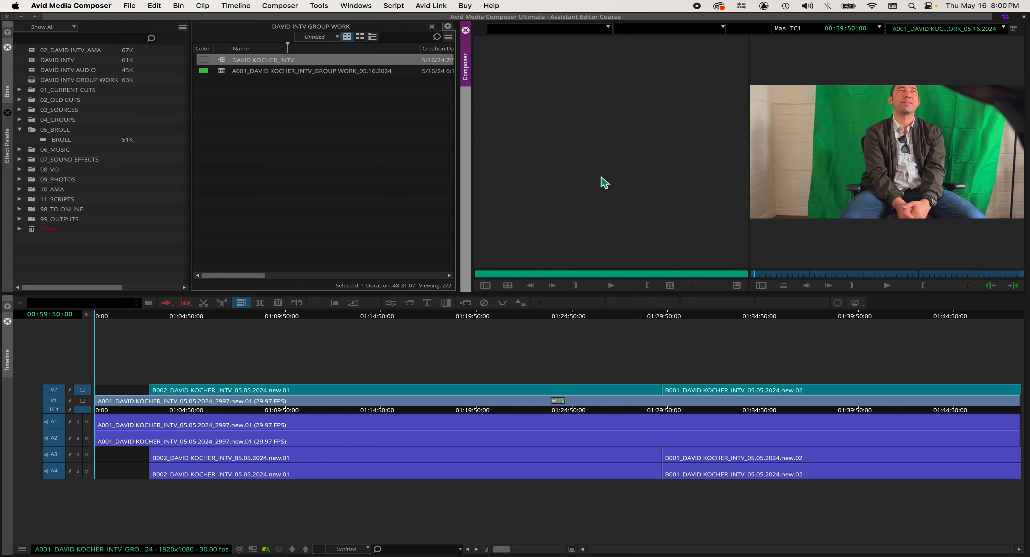
left_click(308, 147)
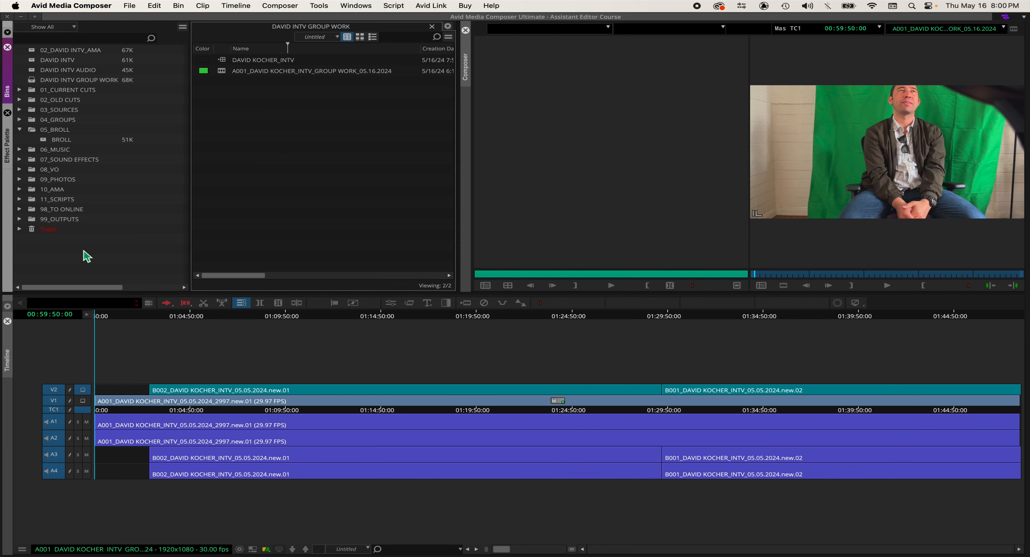
Create a new project folder named 03B_INTERVIEWS.
left_click(182, 28)
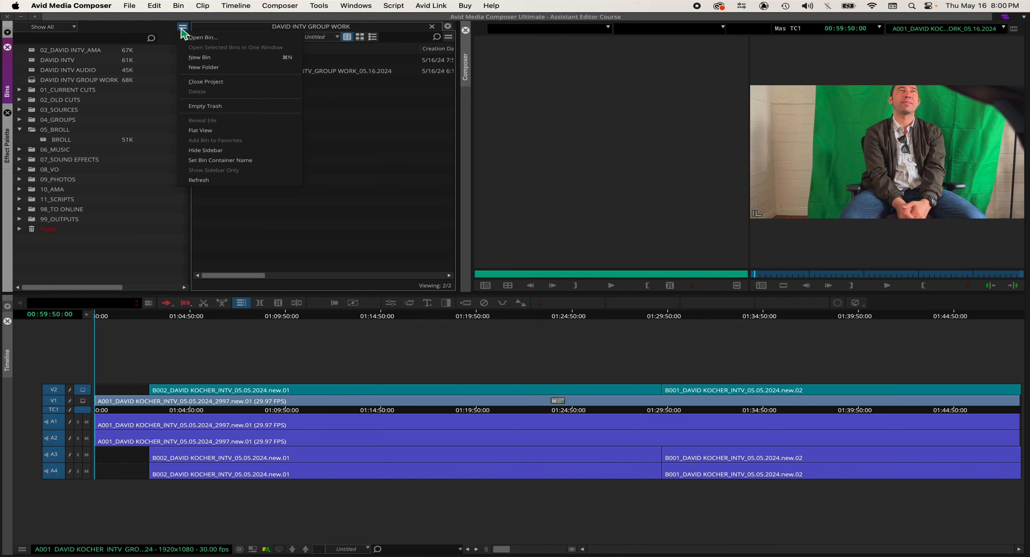
left_click(225, 68)
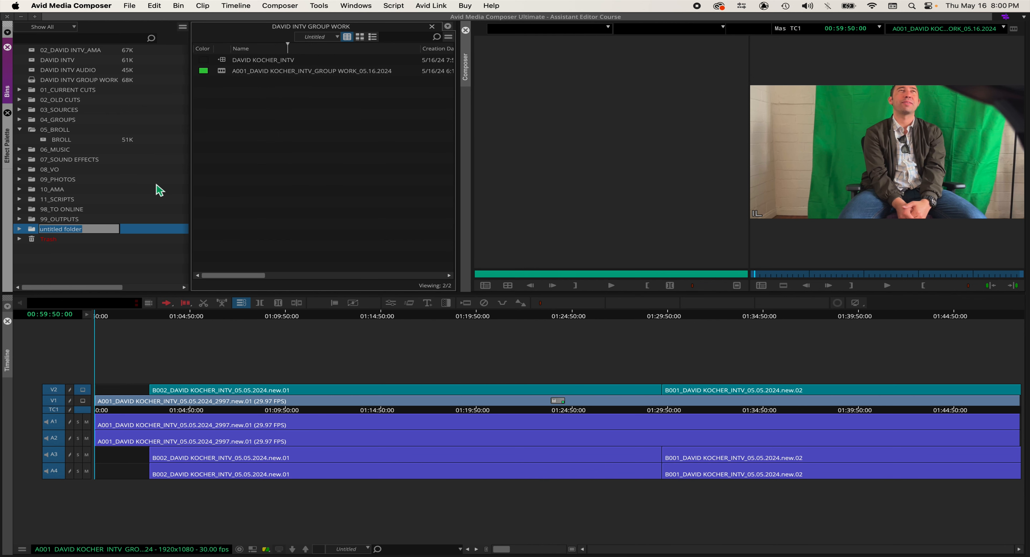
type("03B_INTERVIEWS")
key("Return")
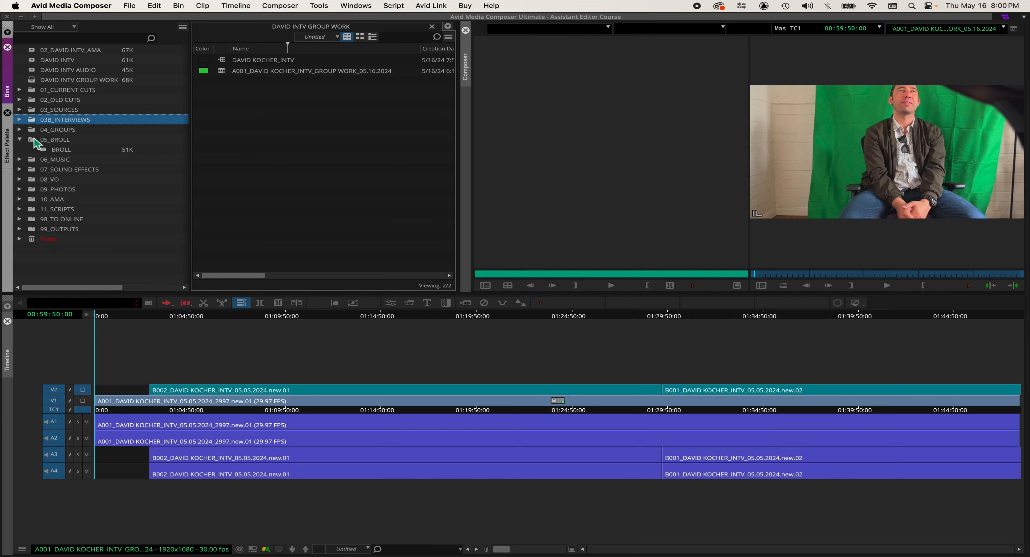
left_click(79, 280)
left_click(33, 109)
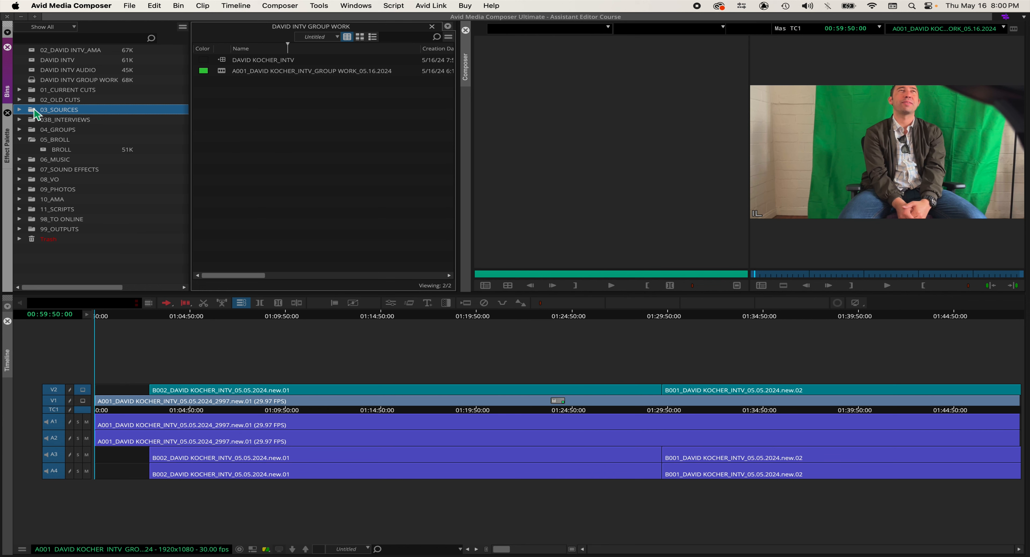
left_click(34, 120)
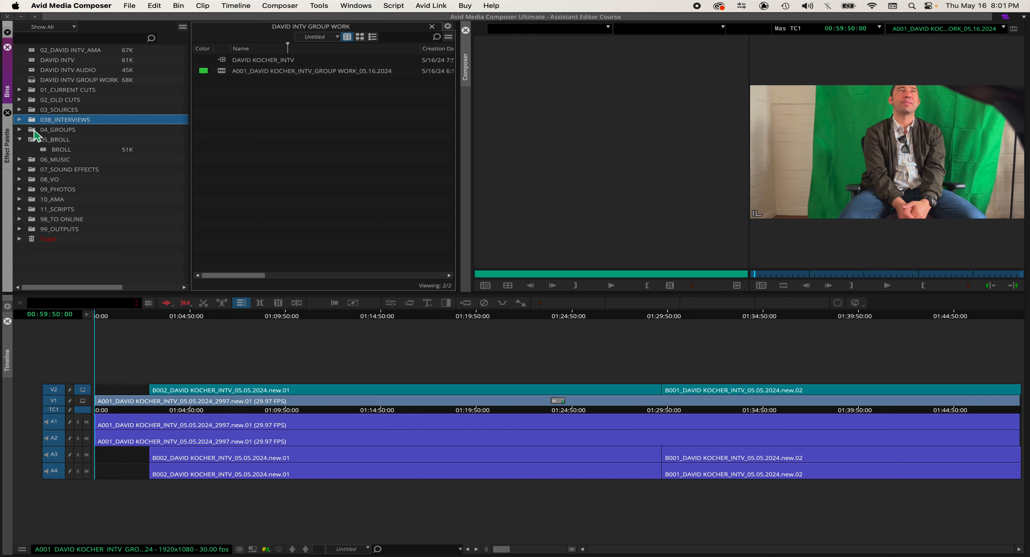
left_click(34, 129)
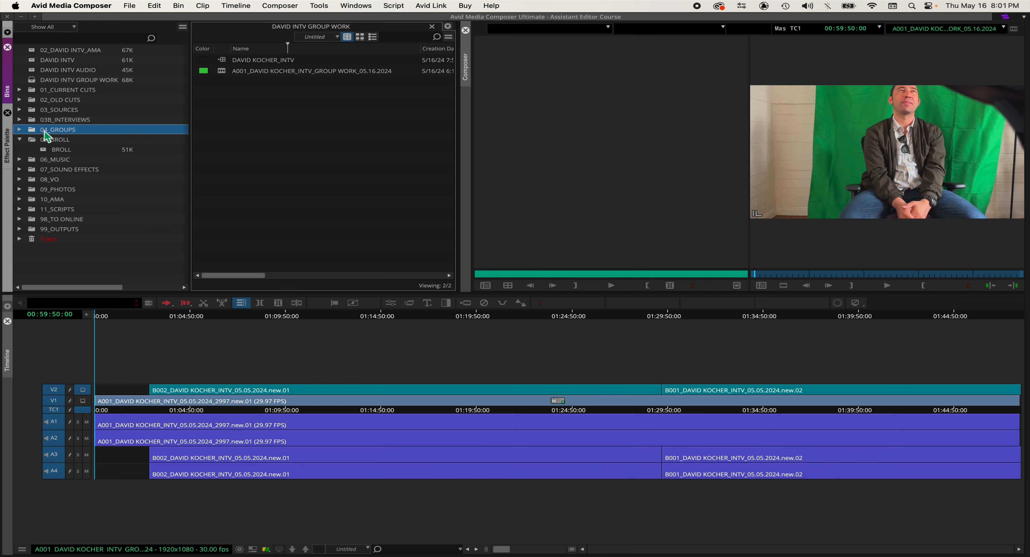
left_click(72, 258)
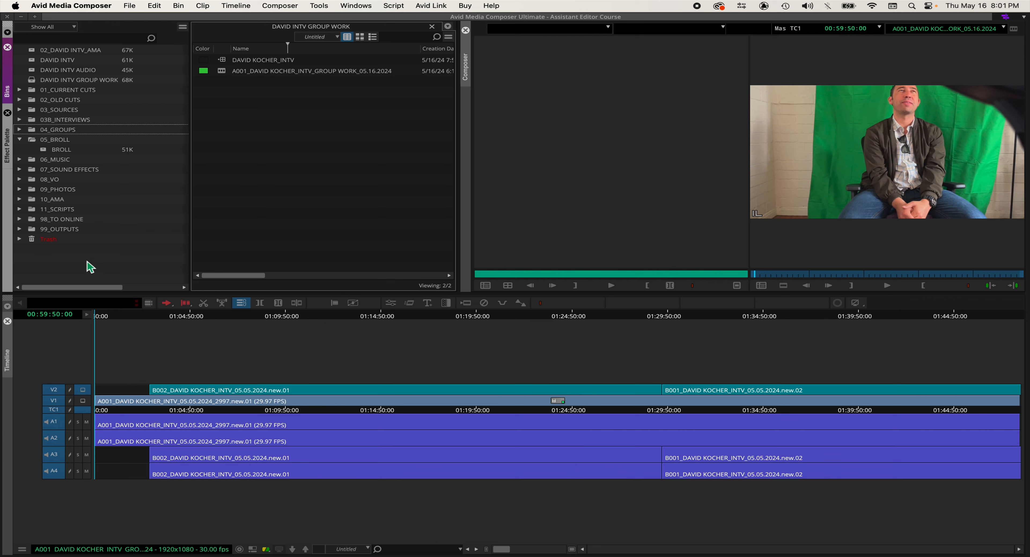
Create a new bin at the project's root level and name it with the interviewee's first name followed by INTV_GROUP.
right_click(82, 268)
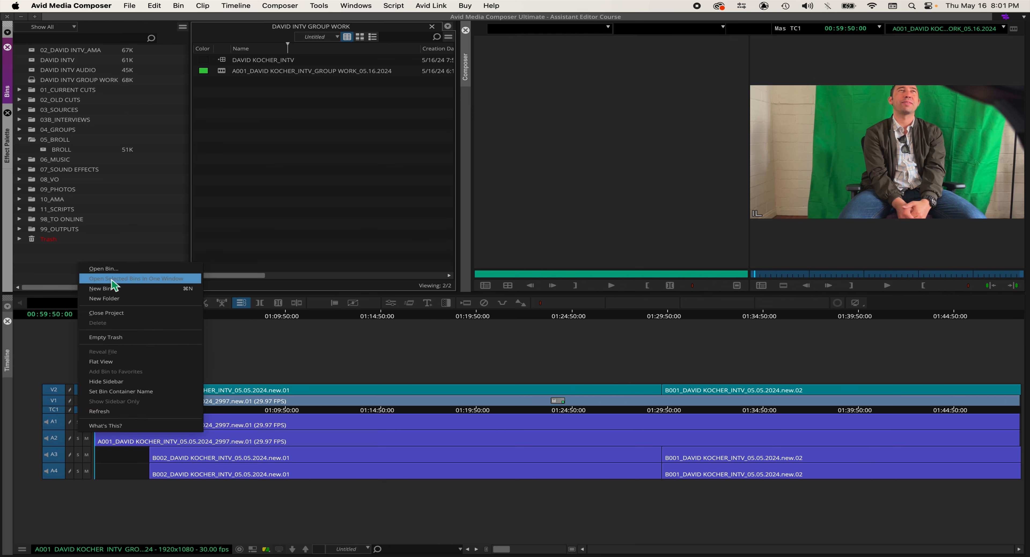
left_click(111, 288)
key("Caps_Lock")
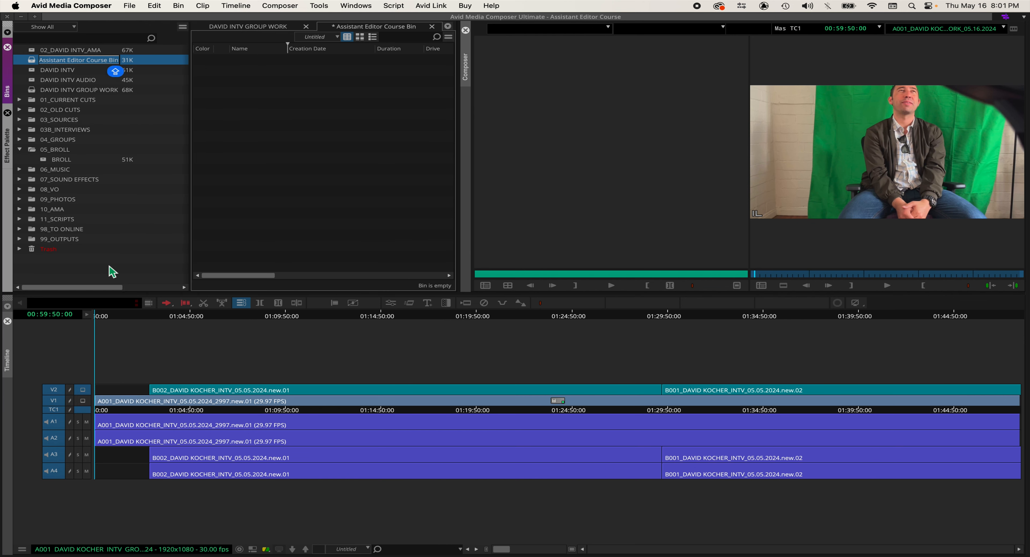
type("DAVID")
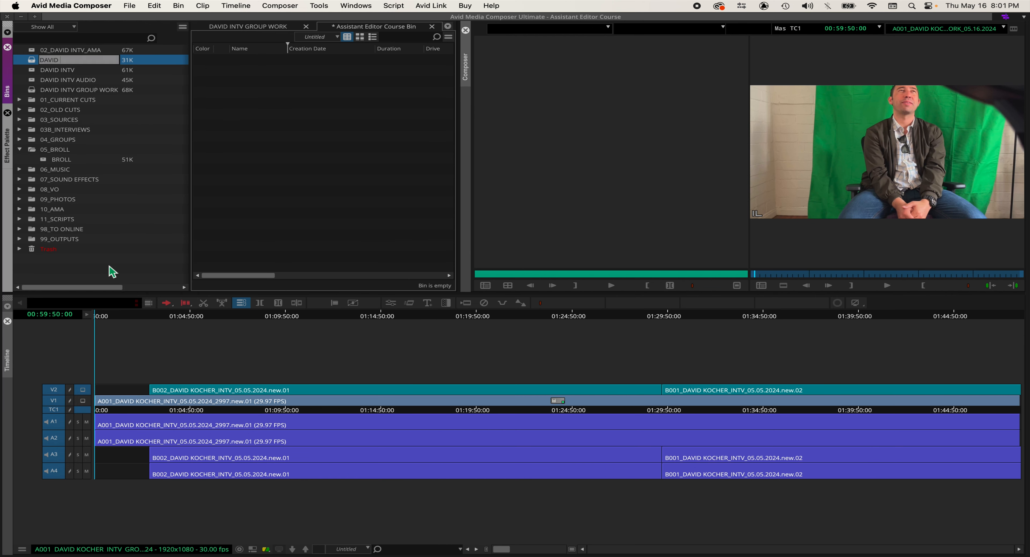
type(" INTV_GROUP")
key("Return")
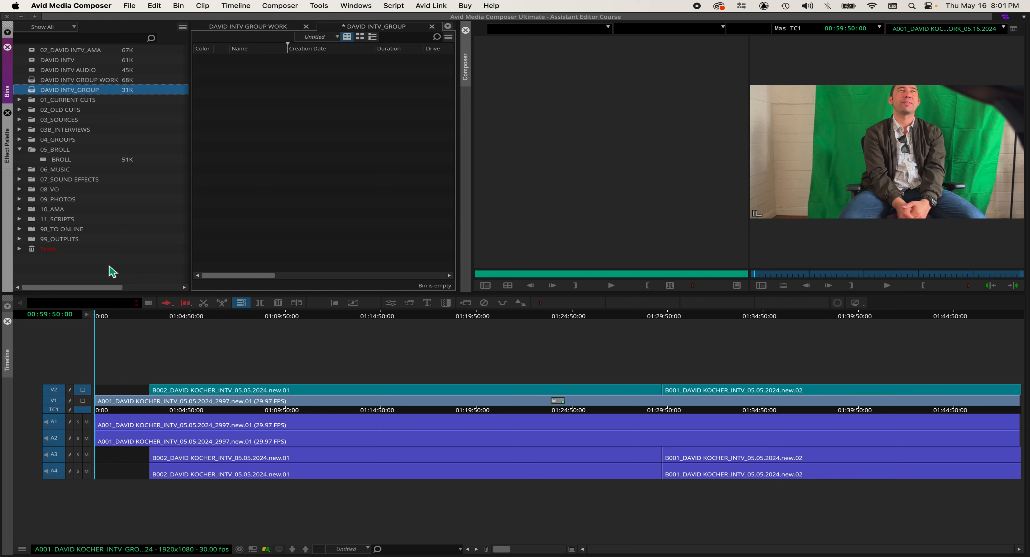
left_click(107, 271)
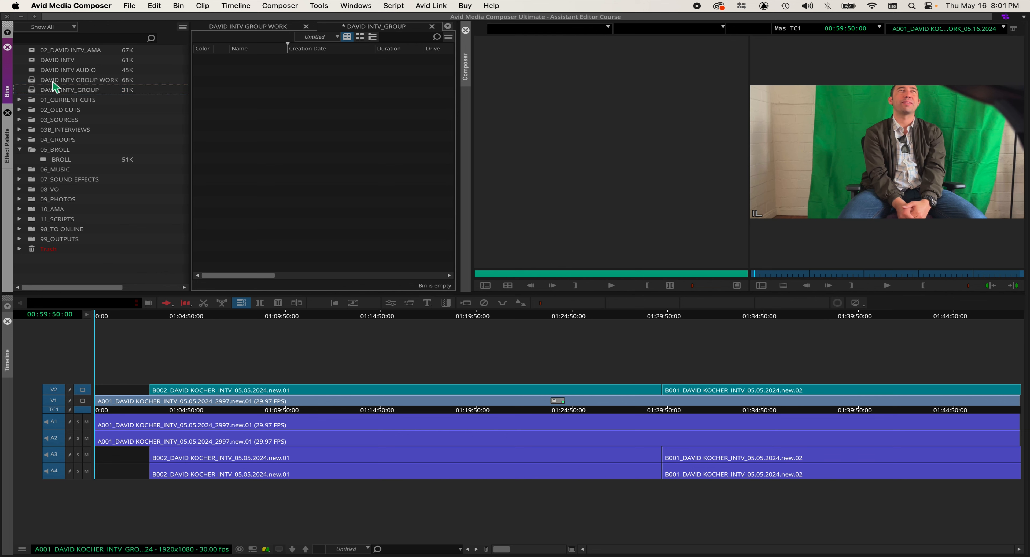
Append _RAW to the name of the original interview bin and move that bin into the 03_SOURCES folder.
left_click(80, 61)
left_click(90, 63)
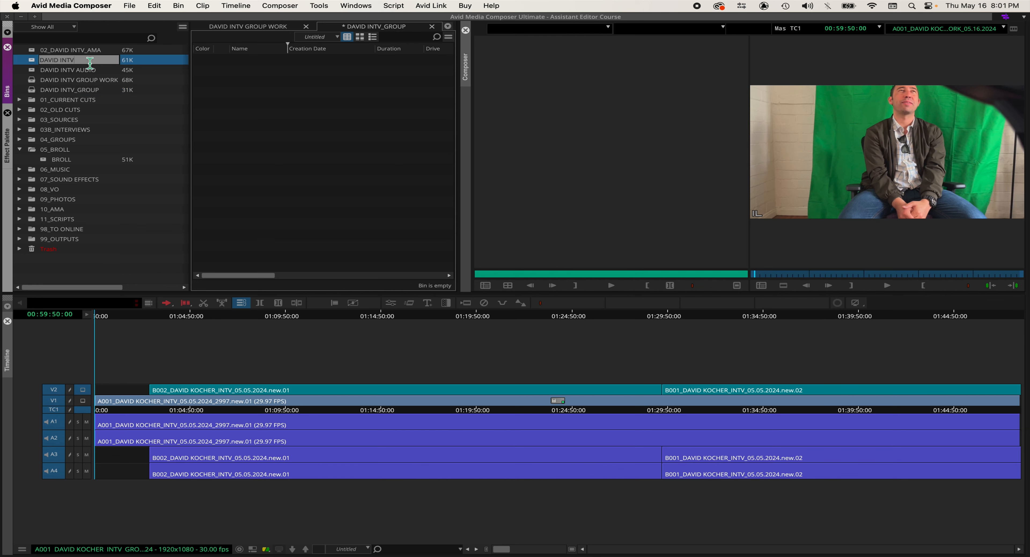
key("Return")
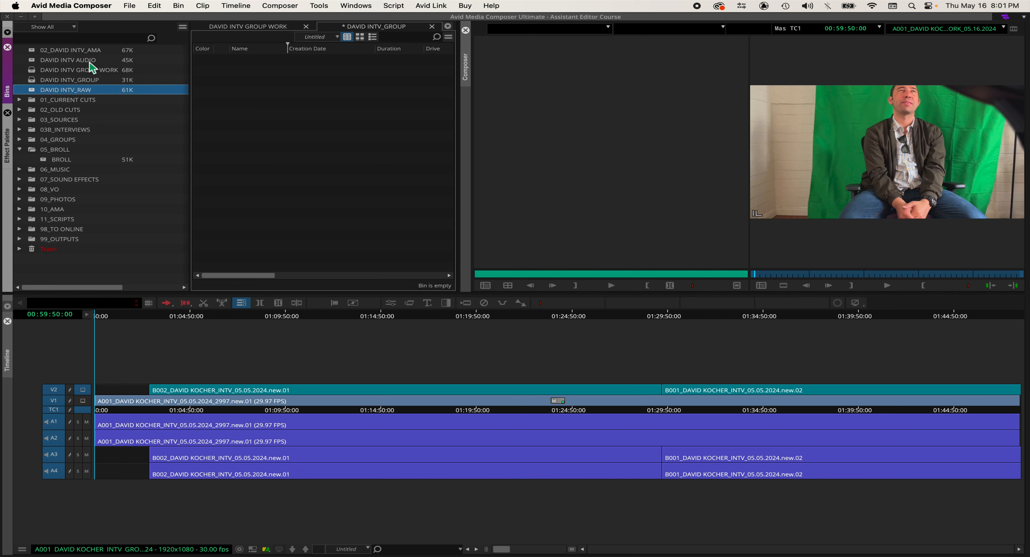
left_click(90, 265)
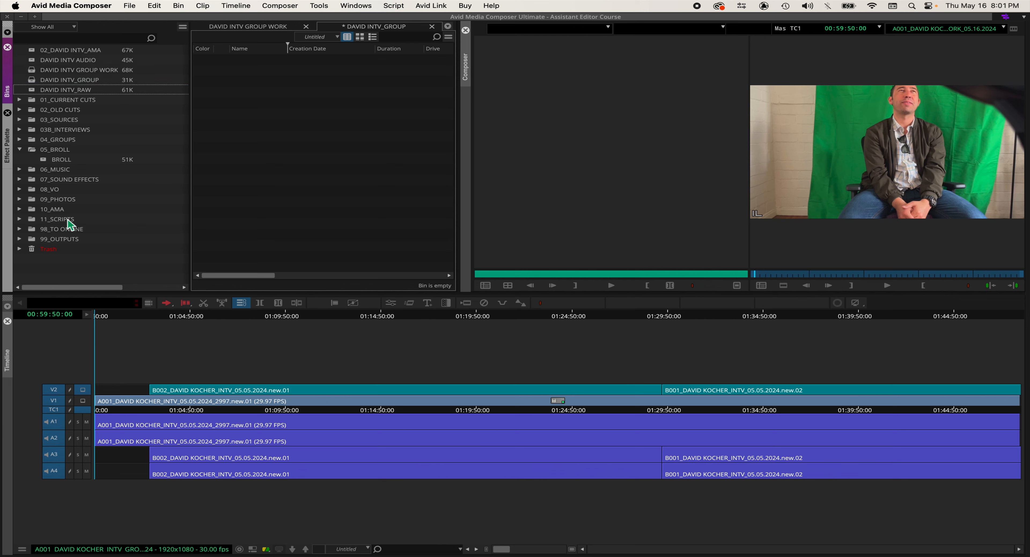
left_click(36, 93)
left_click_drag(35, 93, 66, 114)
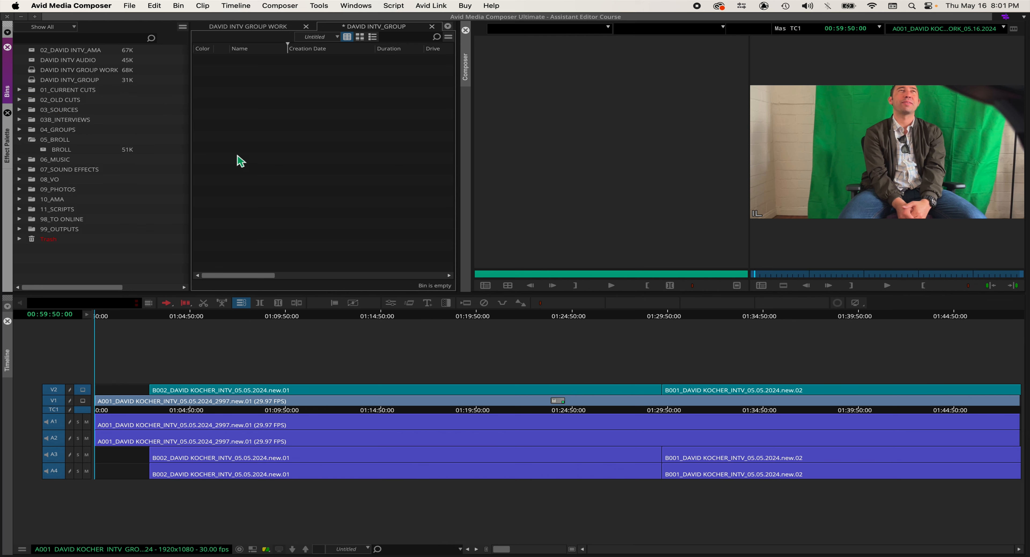
Move the interview group clip from the group work bin into the new INTV_GROUP bin.
left_click(248, 30)
left_click(220, 63)
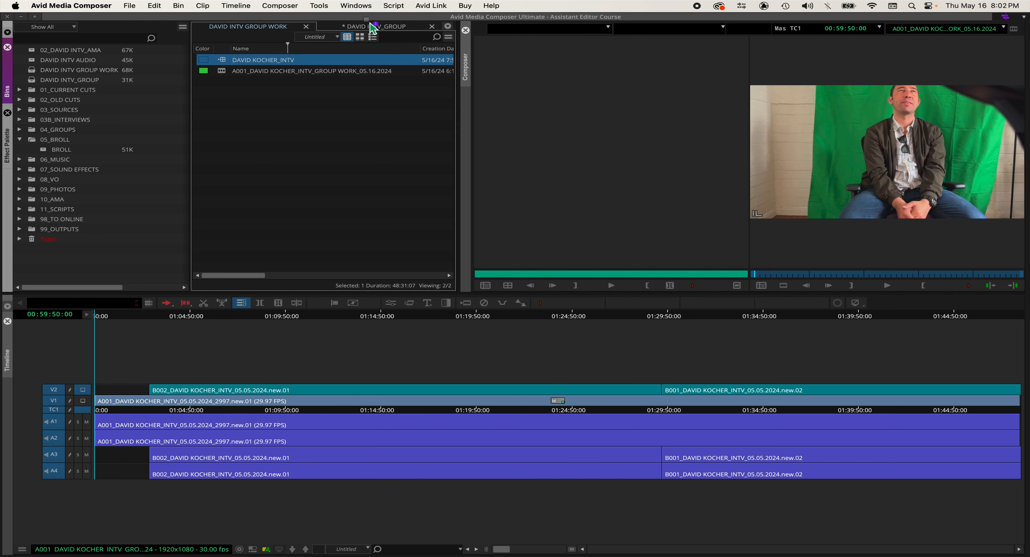
left_click_drag(372, 28, 373, 27)
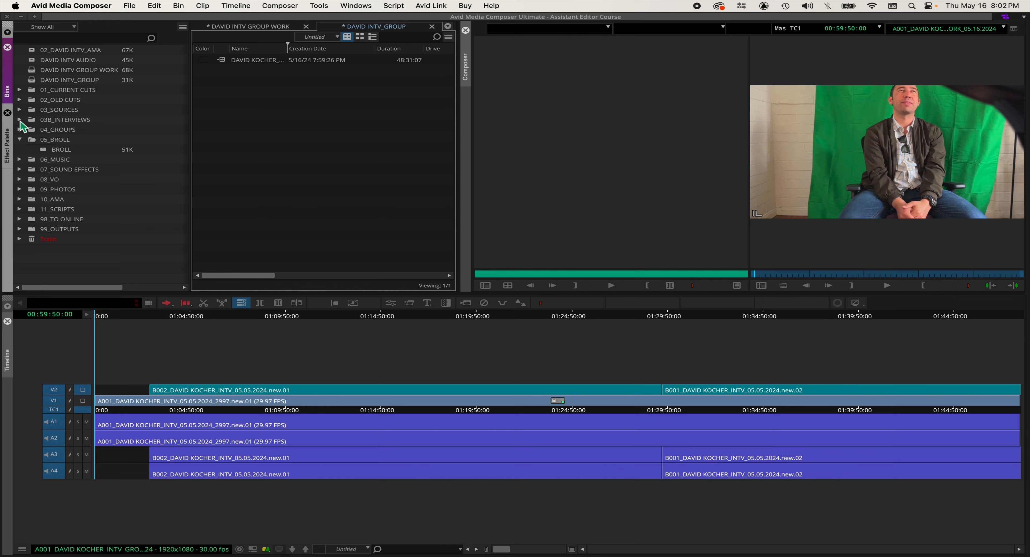
Move the INTV_GROUP bin into the 03B_INTERVIEWS folder and leave that folder expanded.
left_click(20, 120)
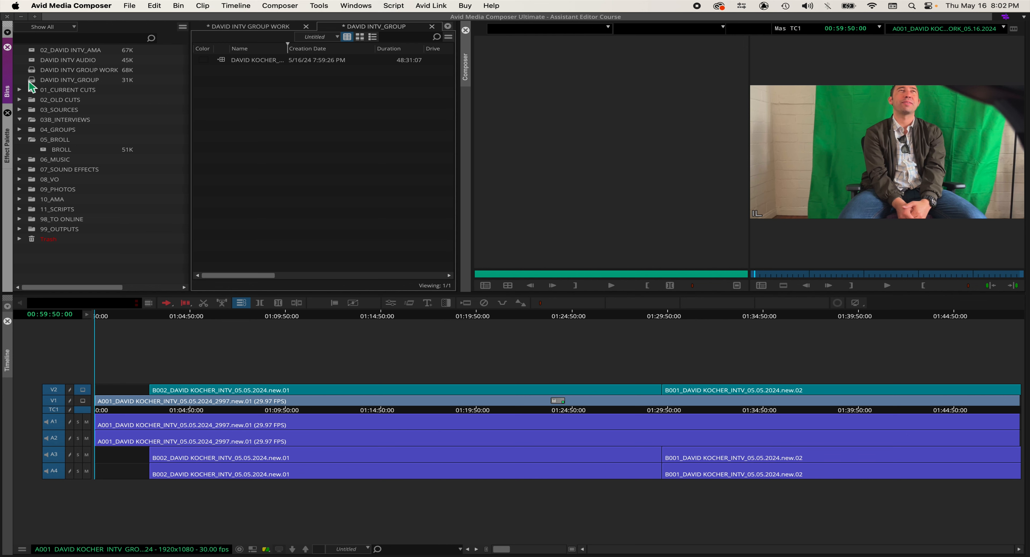
left_click(34, 80)
left_click_drag(34, 82, 62, 119)
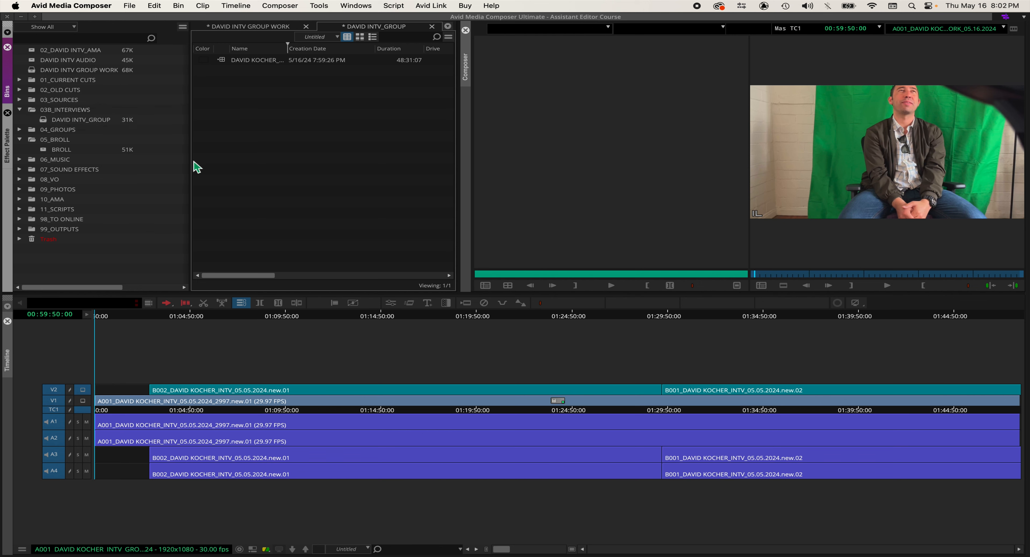
left_click(21, 110)
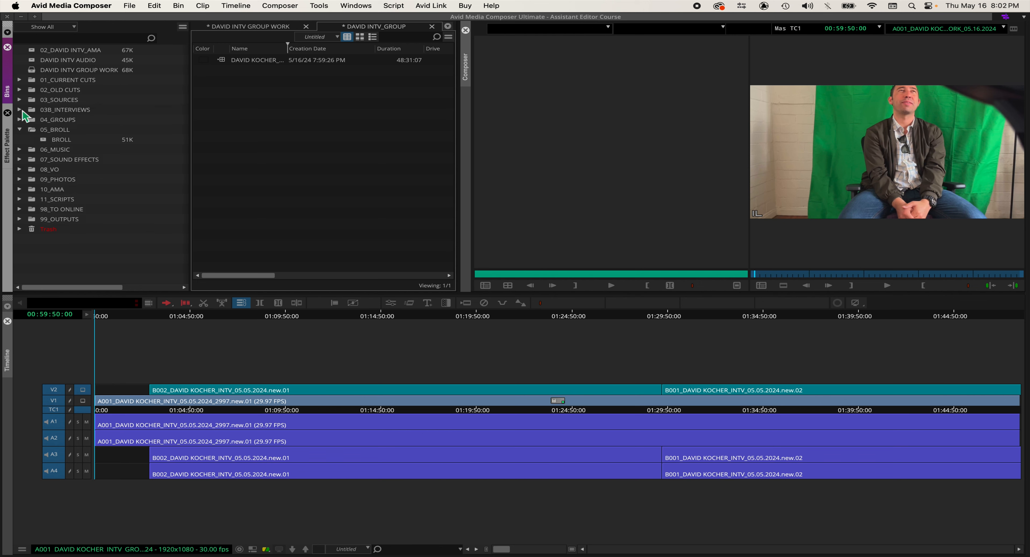
left_click(21, 110)
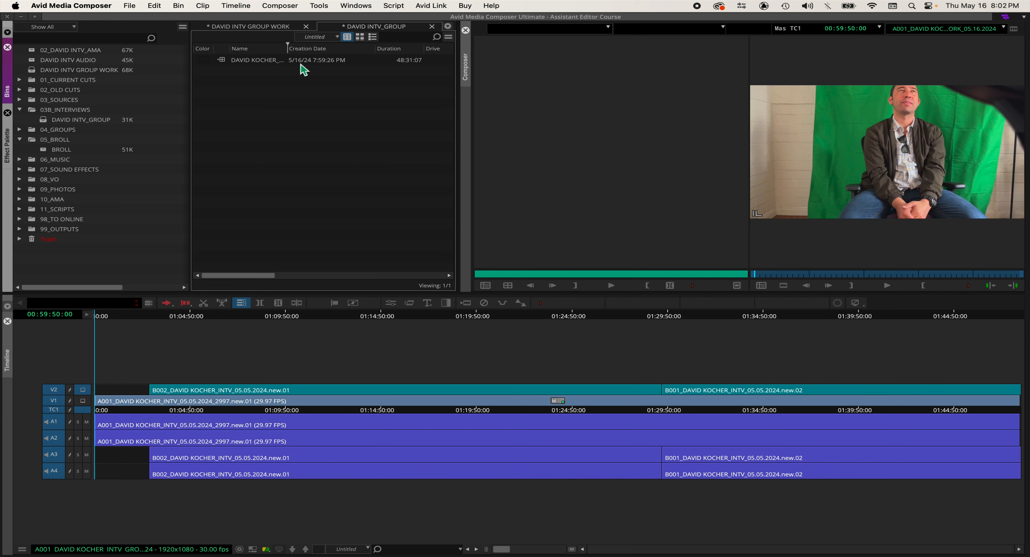
Save the changes to the group work bin and the INTV_GROUP bin.
left_click(926, 311)
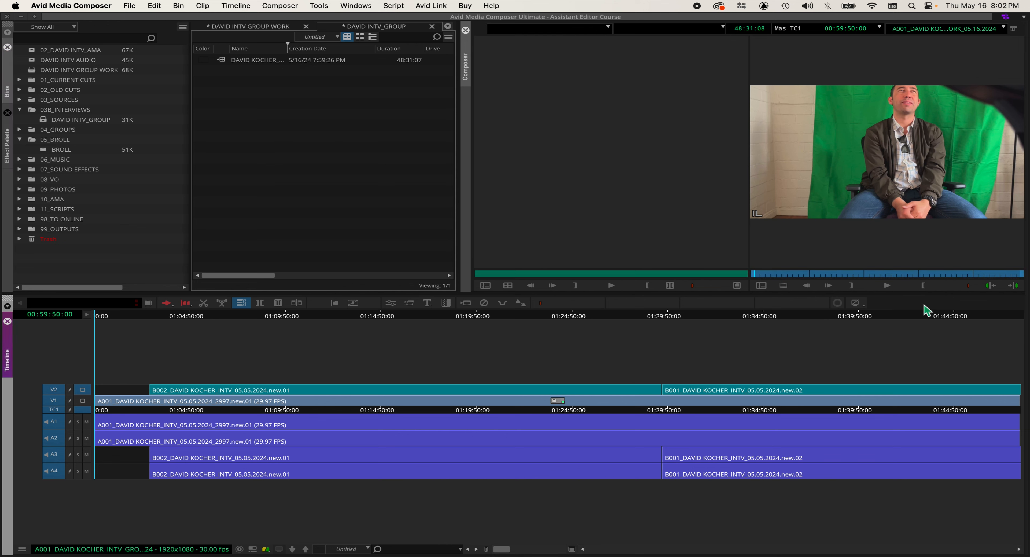
key("super+s")
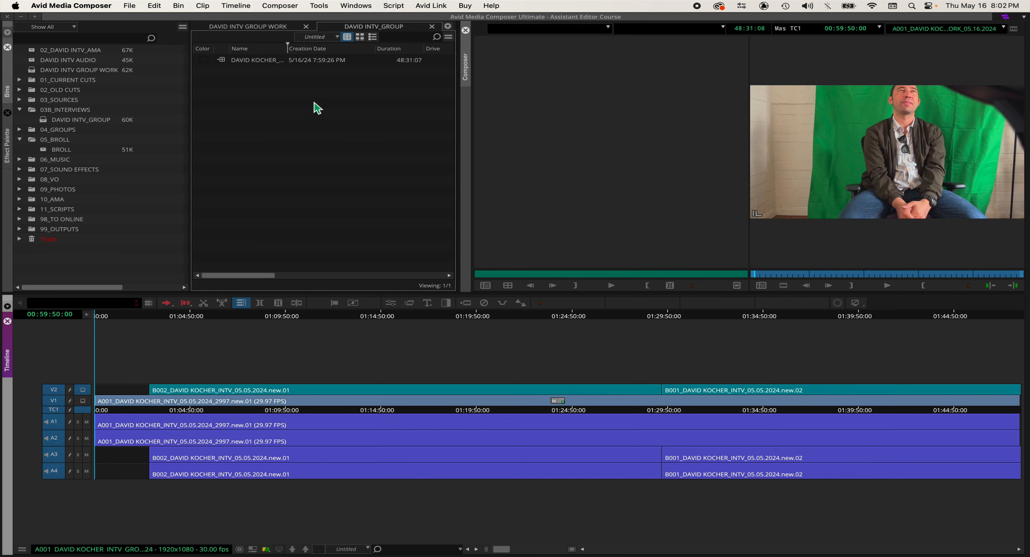
left_click(317, 107)
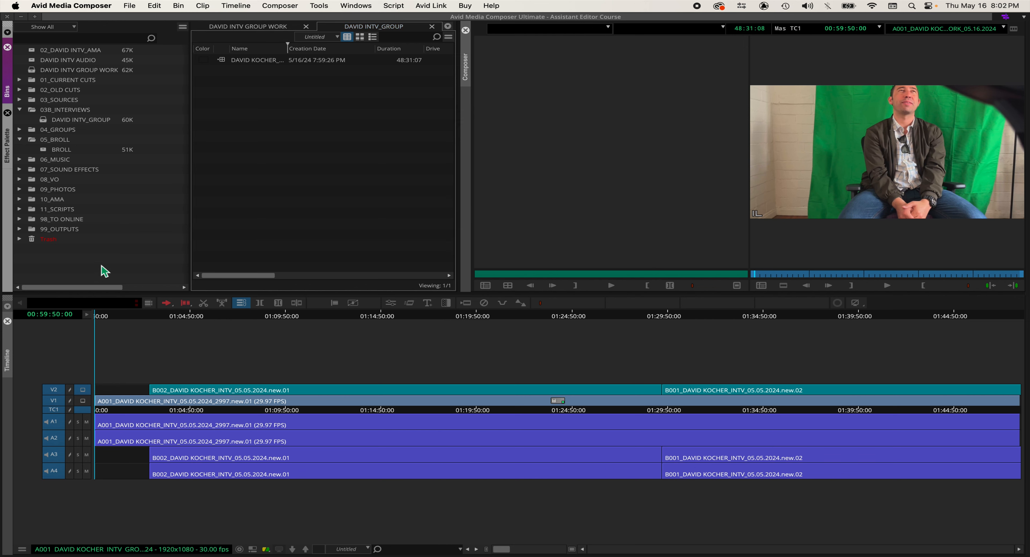
Create a new project folder named 12_GROUP WORK.
left_click(182, 26)
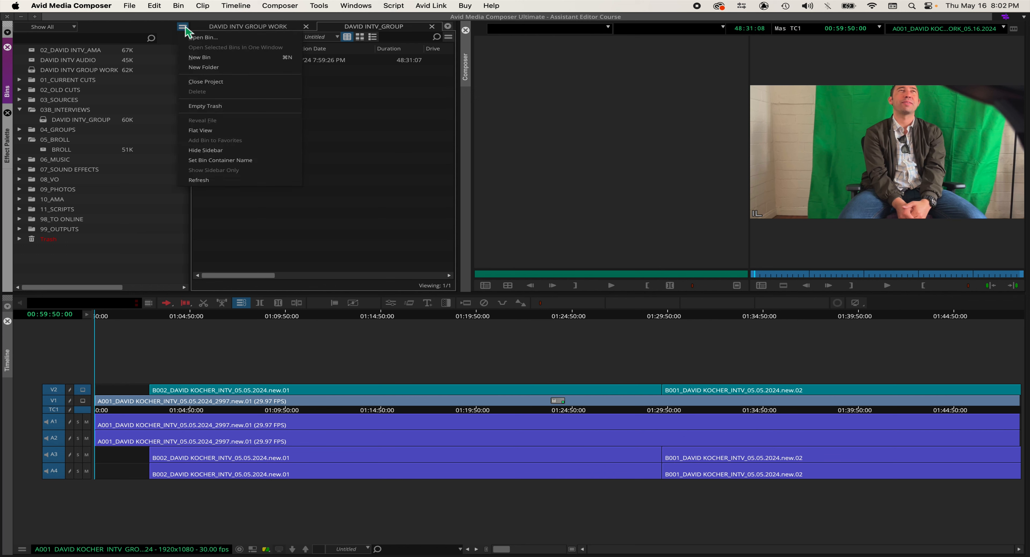
left_click(219, 66)
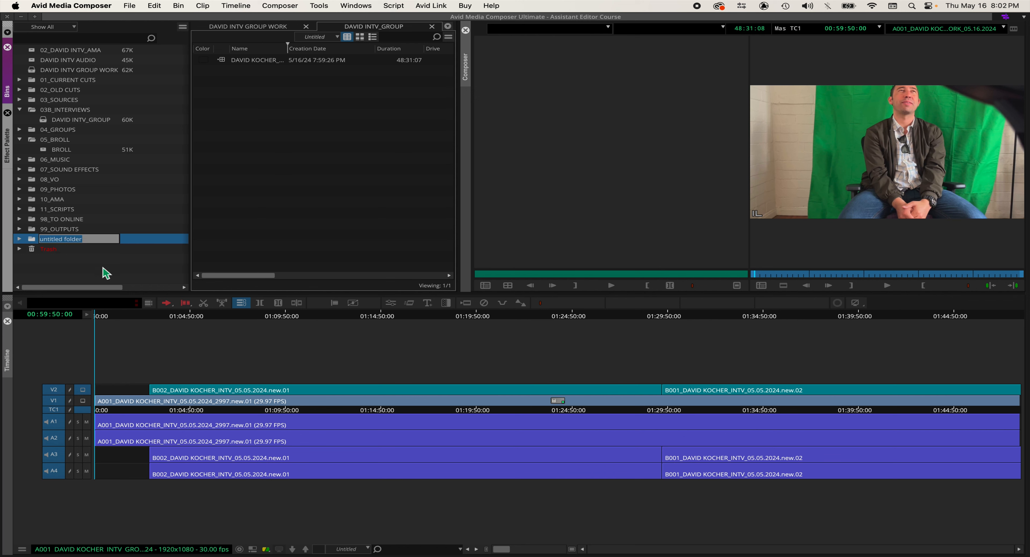
type("12_GROUP WORK")
key("Return")
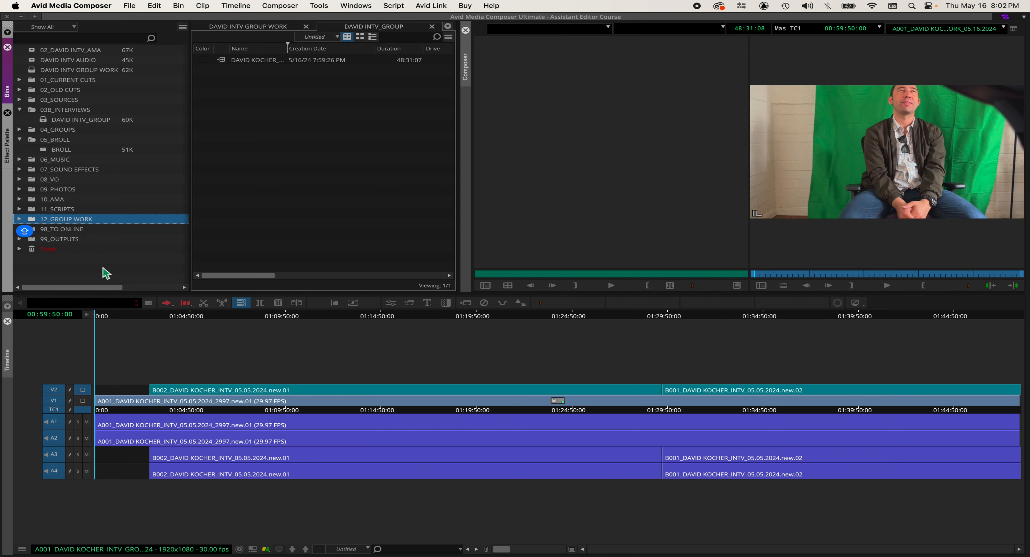
left_click(106, 273)
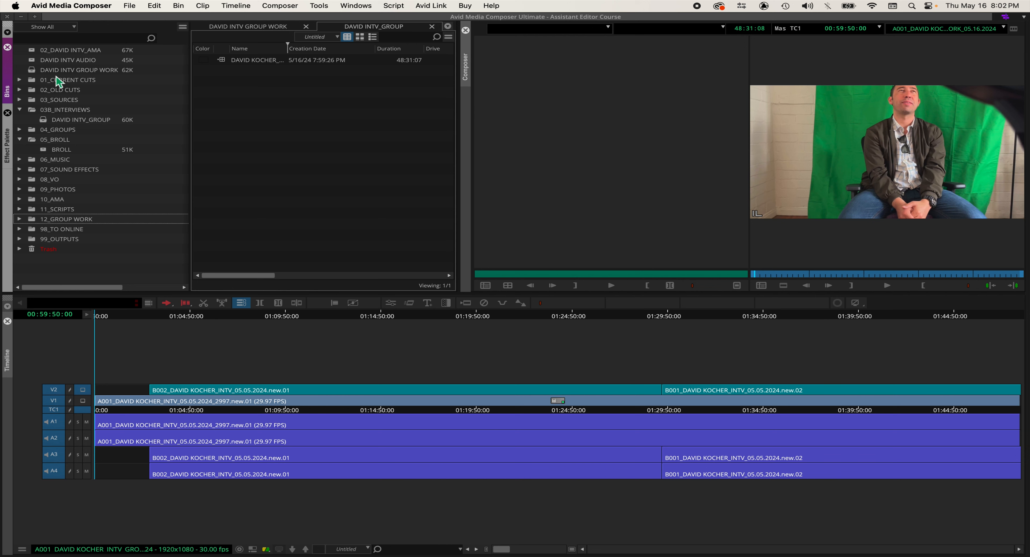
Move the interview group work bin into the 12_GROUP WORK folder.
left_click(34, 60)
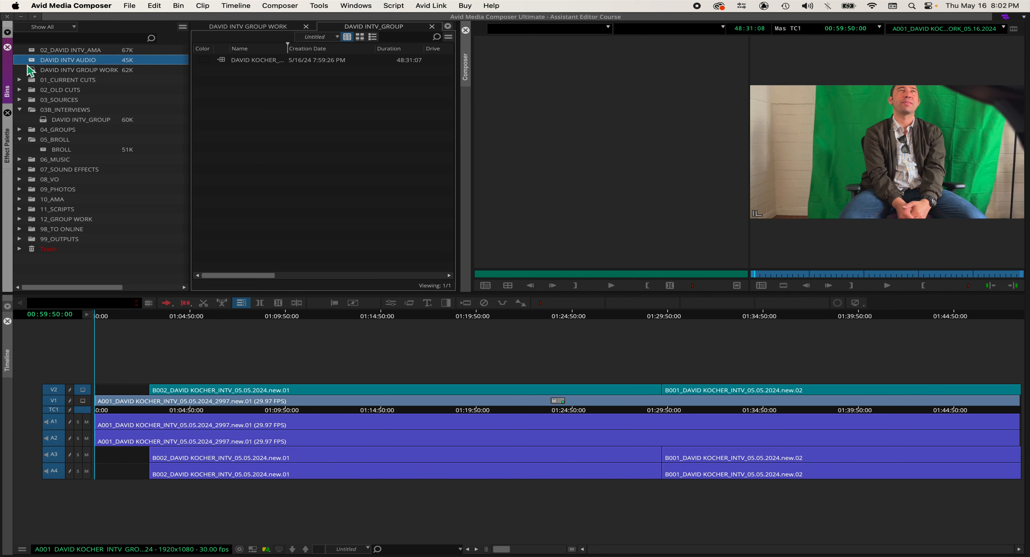
left_click(33, 71)
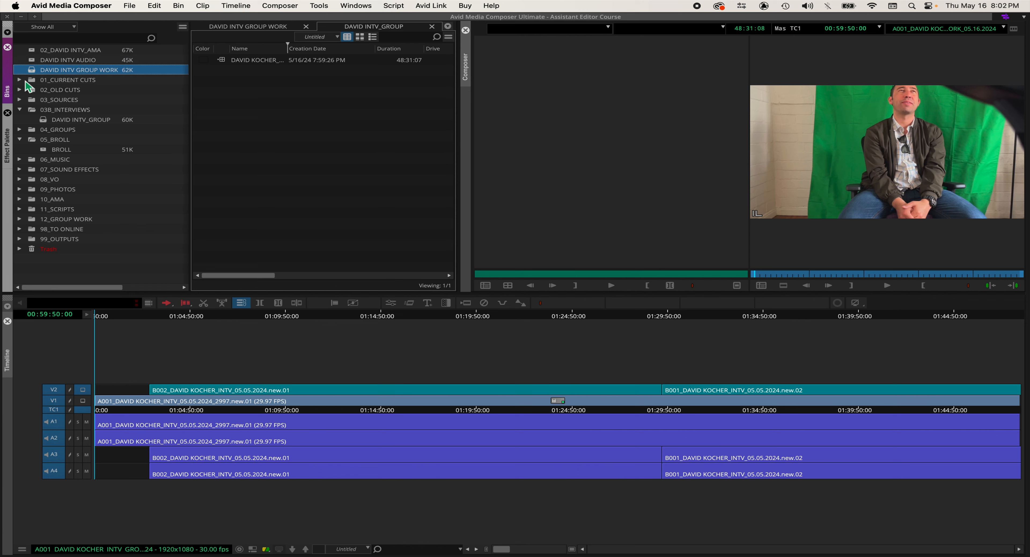
left_click_drag(31, 71, 76, 226)
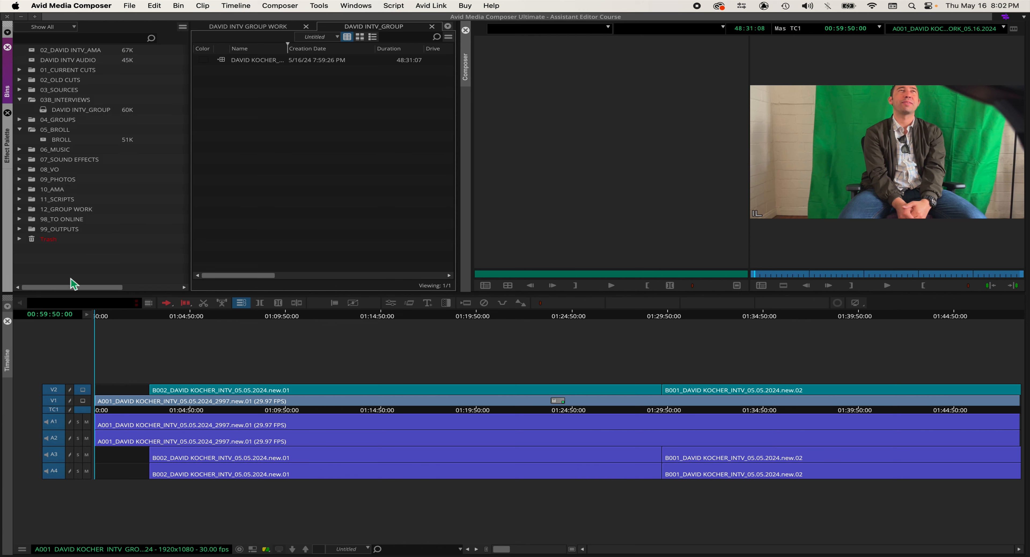
Move the loose interview AMA bin into the 10_AMA folder, collapse that folder, and check the contents of 03_SOURCES.
left_click(35, 51)
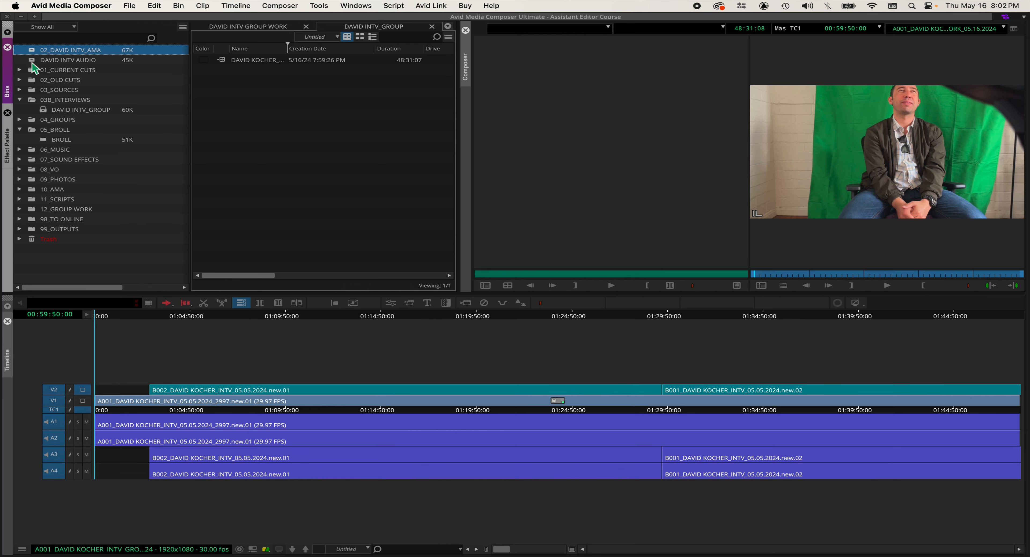
left_click_drag(35, 51, 52, 193)
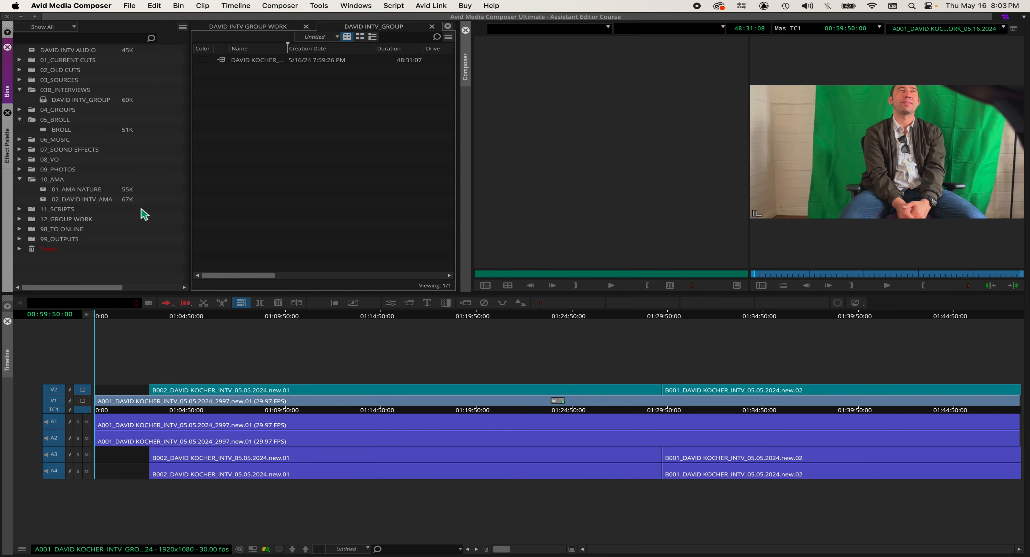
left_click(20, 180)
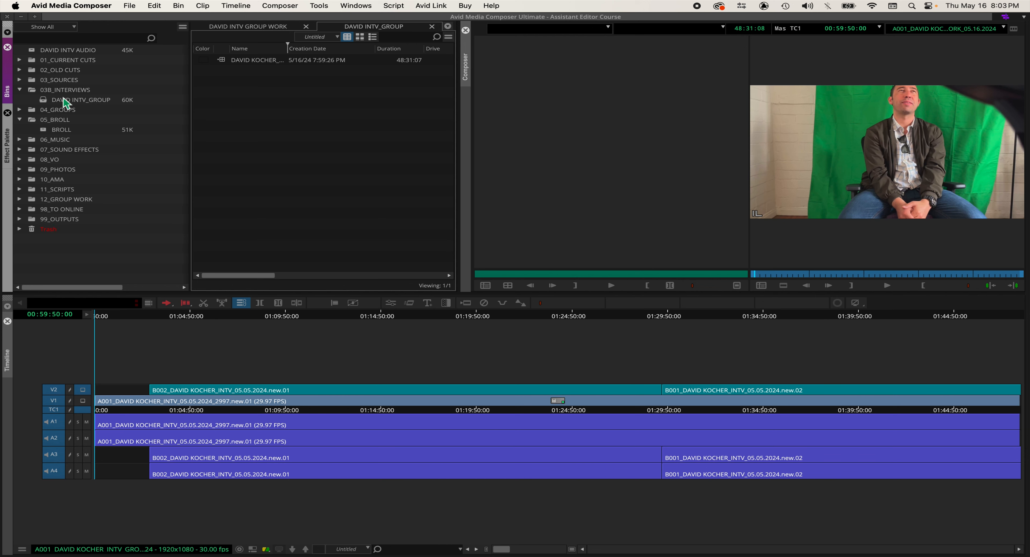
left_click(20, 79)
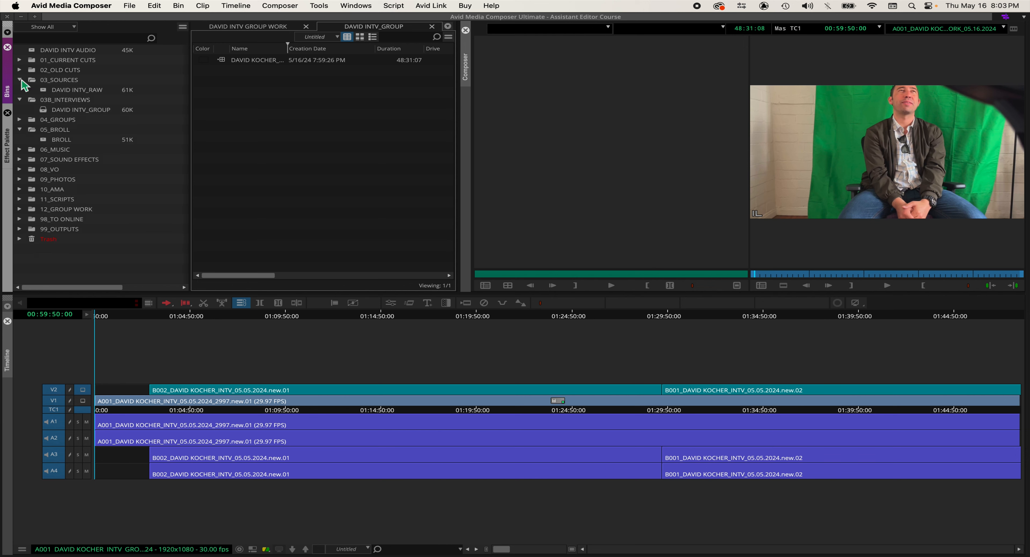
left_click(20, 80)
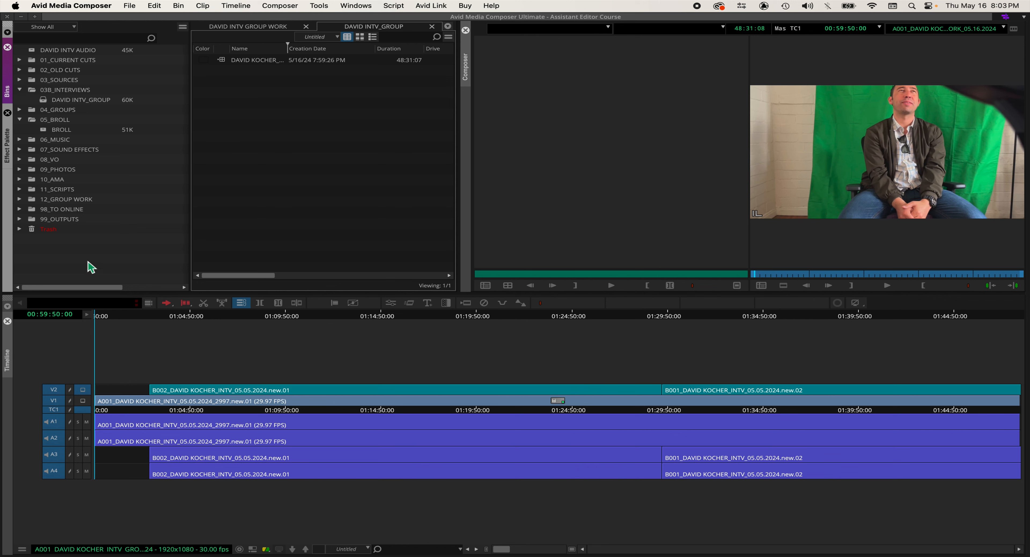
Create a new project folder named 13_AUDIO.
left_click(182, 27)
left_click(214, 66)
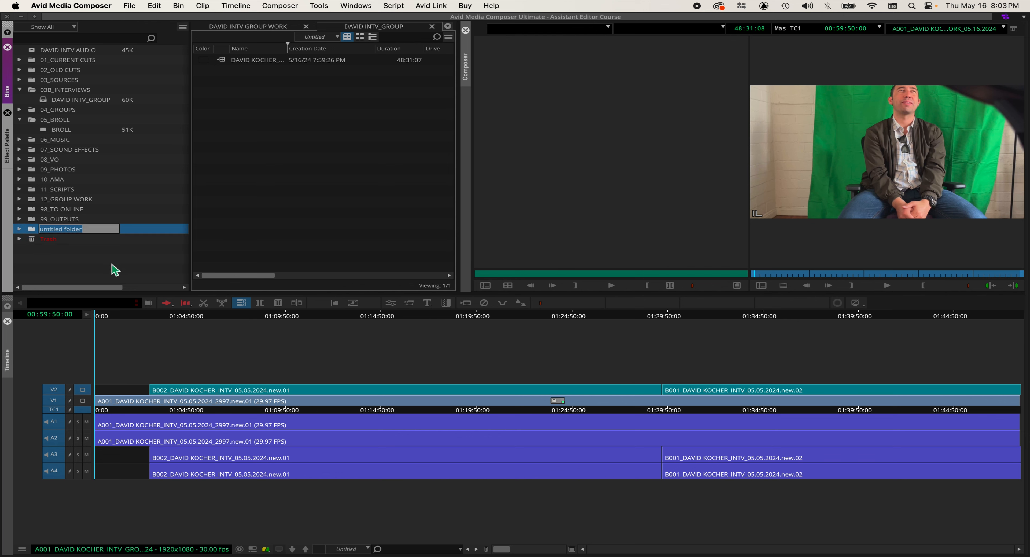
type("13_AUDIO")
key("Return")
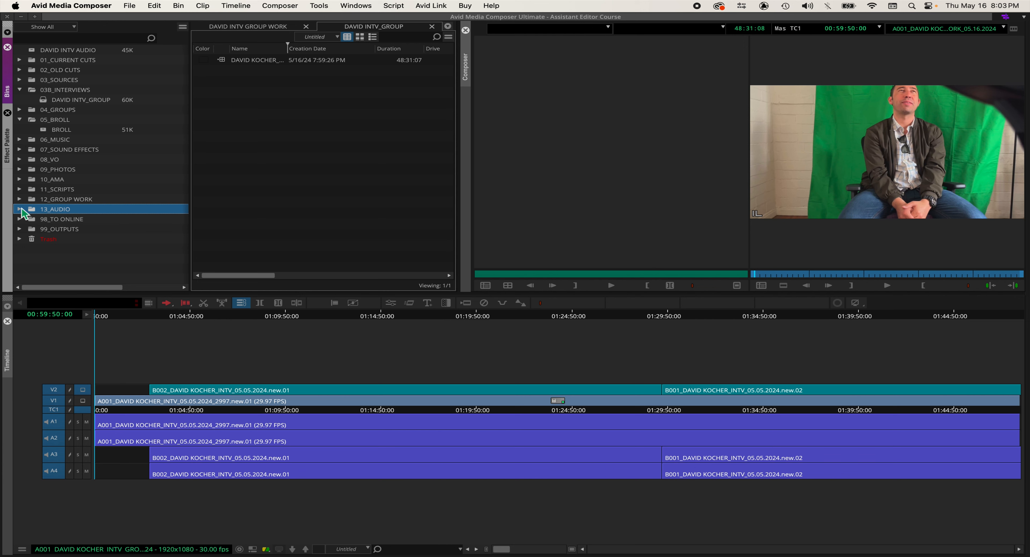
Move the interview audio bin into the 13_AUDIO folder and collapse that folder.
left_click(34, 52)
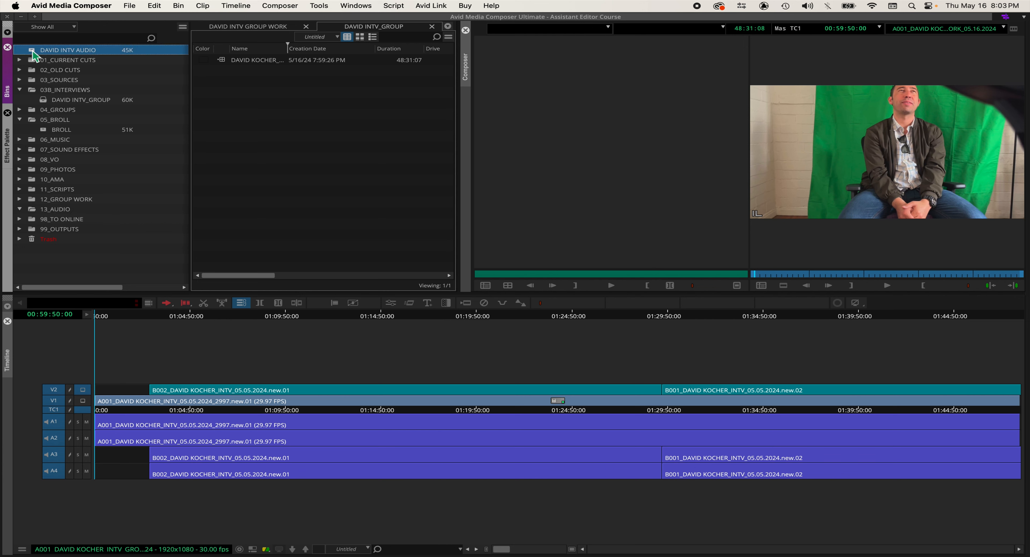
left_click_drag(32, 54, 57, 209)
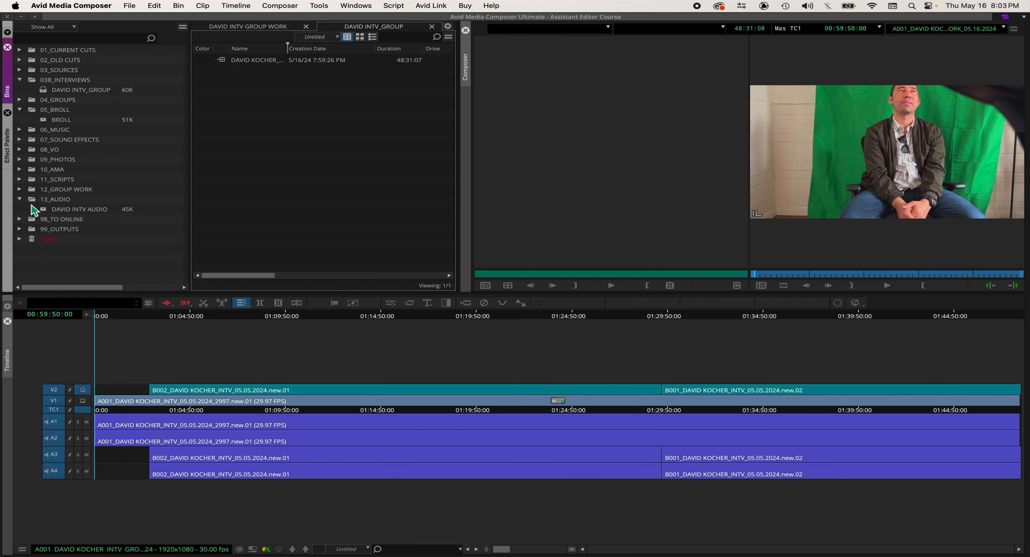
left_click(20, 199)
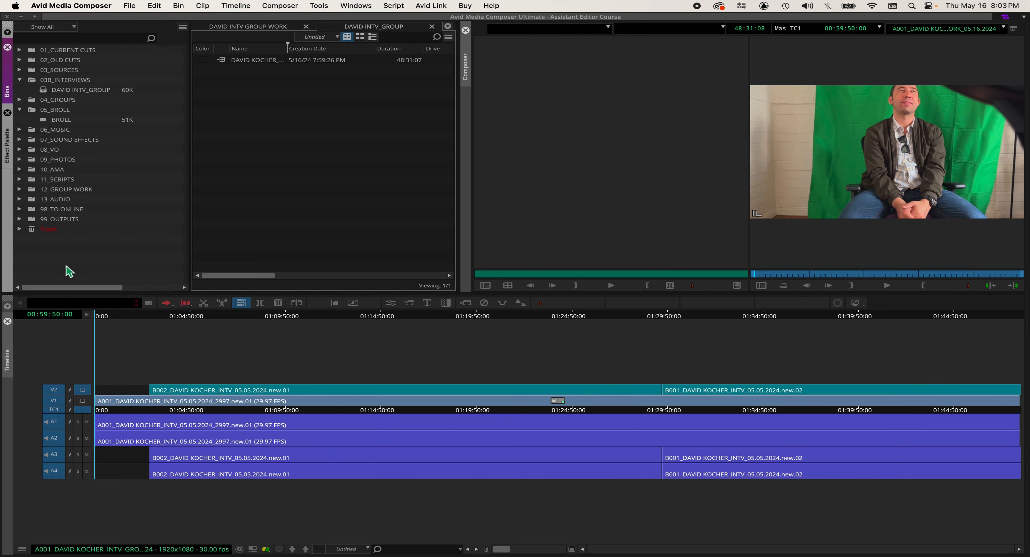
Collapse the 05_BROLL folder and close the open interview group work bin.
left_click(21, 110)
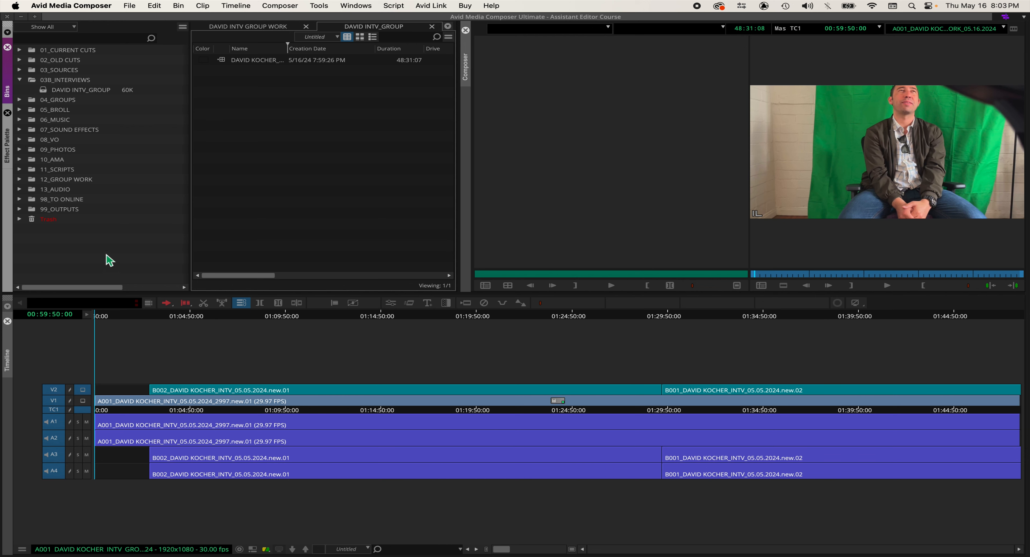
left_click(270, 27)
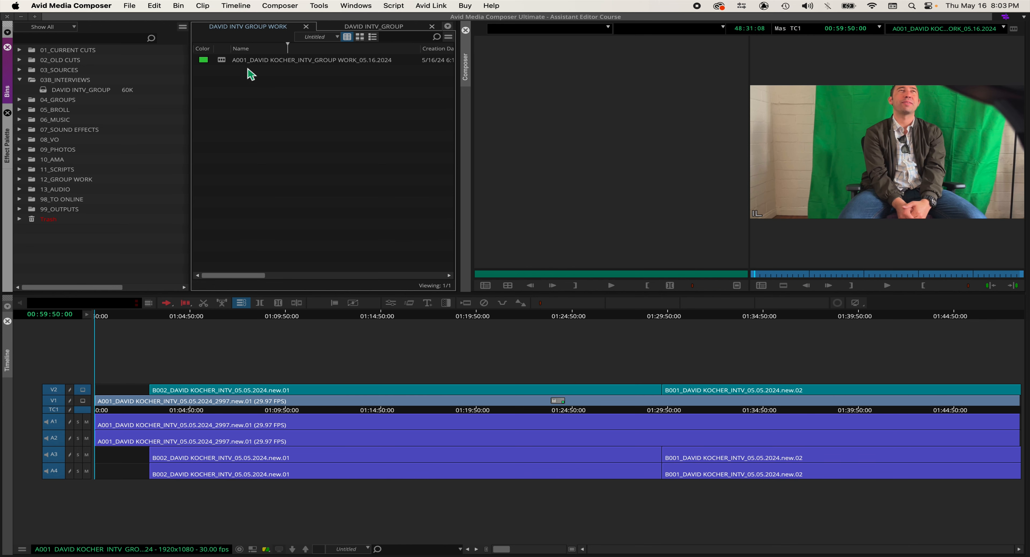
left_click(306, 27)
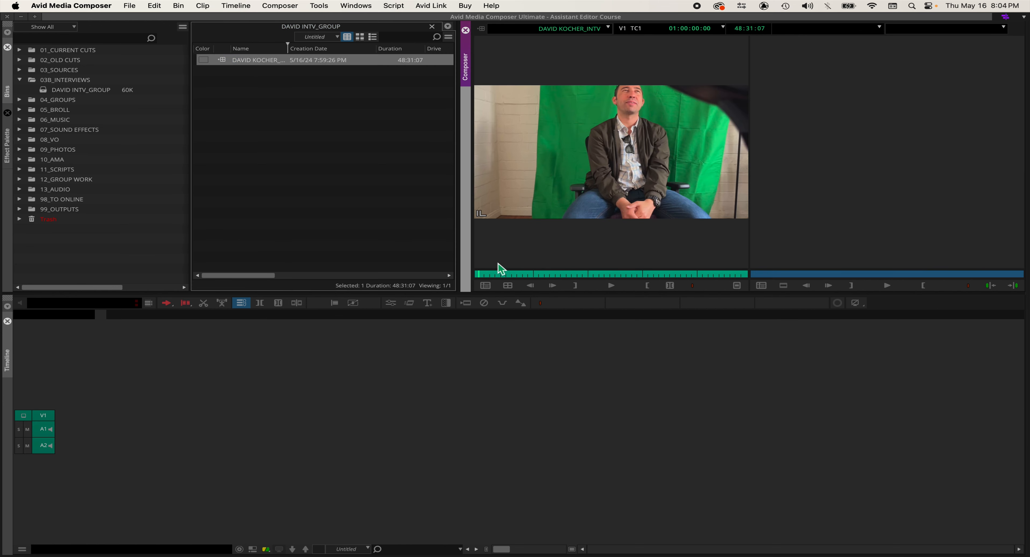
Check several points in the opening minutes of the interview group clip in the source monitor, return to its start, and clear the monitor.
left_click(506, 275)
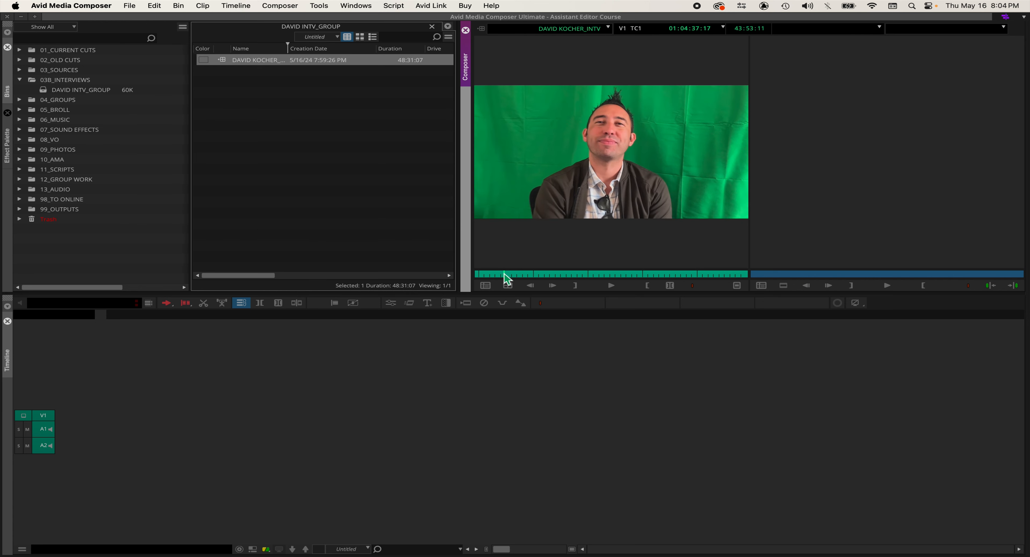
left_click(496, 275)
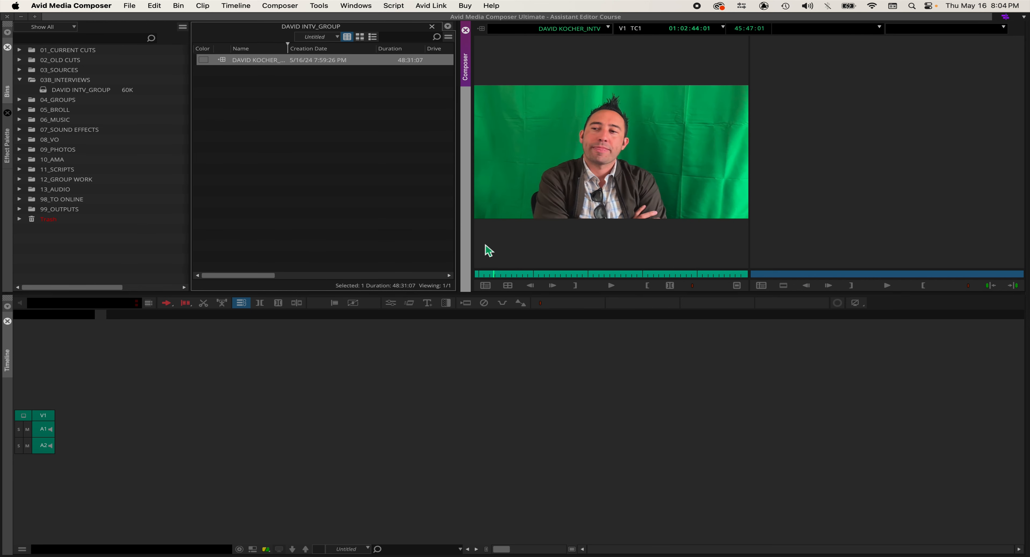
left_click(480, 275)
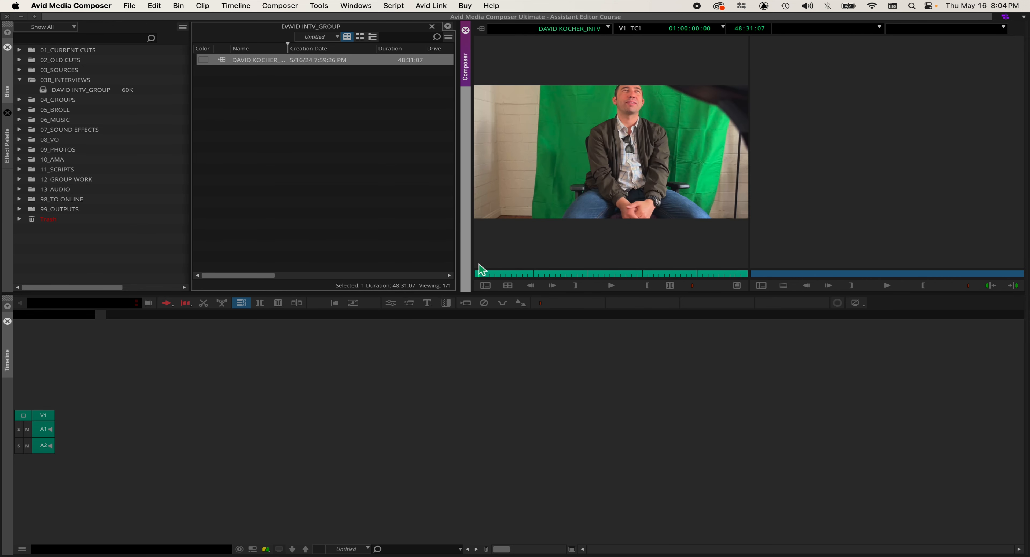
right_click(514, 198)
left_click(526, 204)
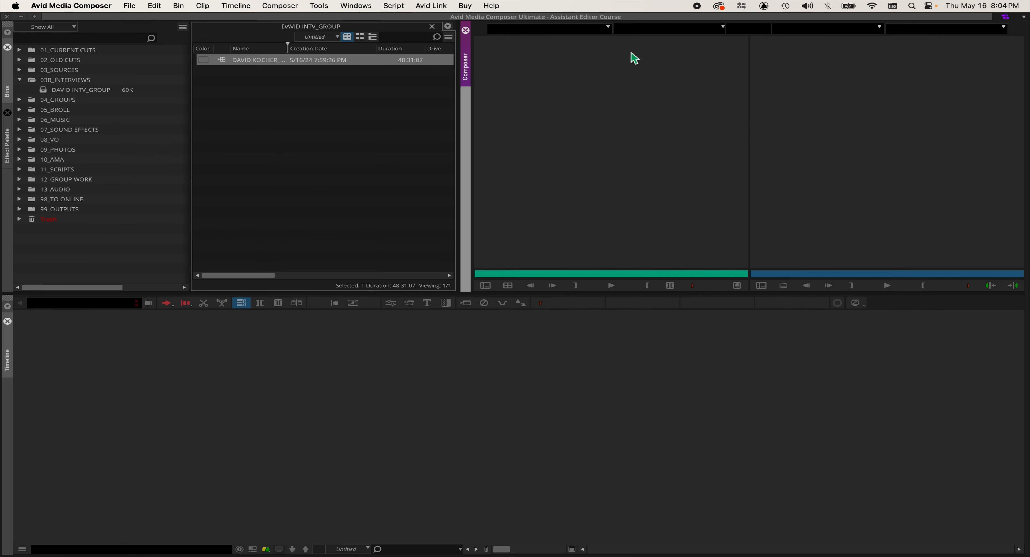